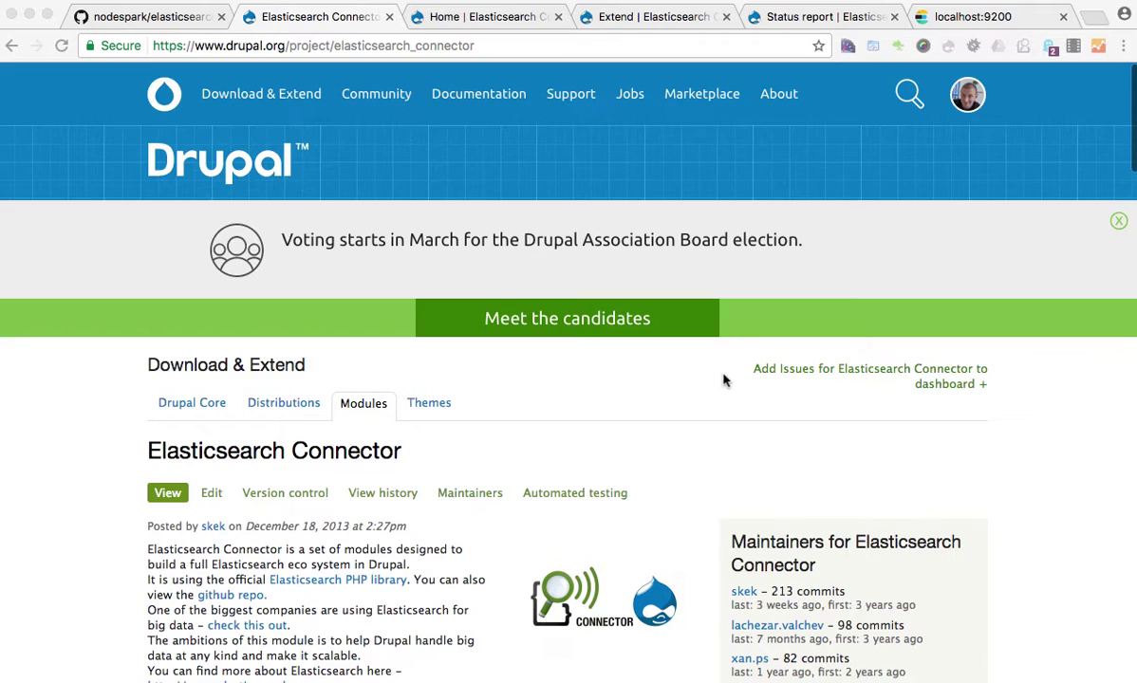
Step: Review the project information and the available download releases on the Elasticsearch Connector module page
scroll(723, 380, "down", 20)
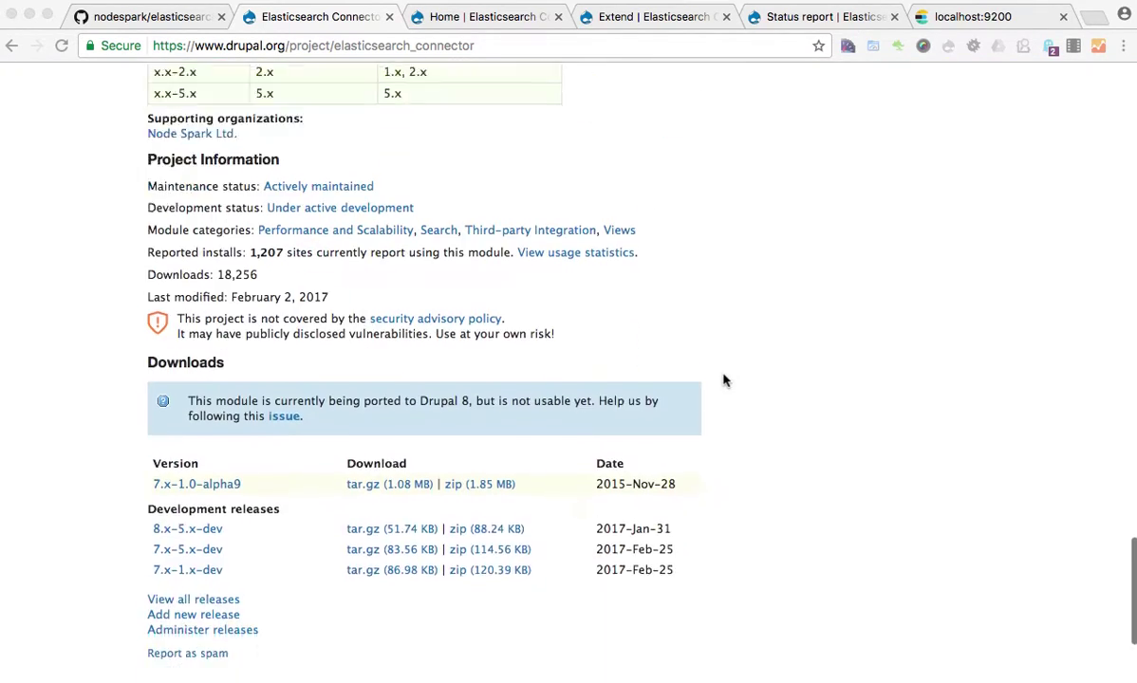
scroll(723, 381, "up", 2)
scroll(723, 380, "down", 4)
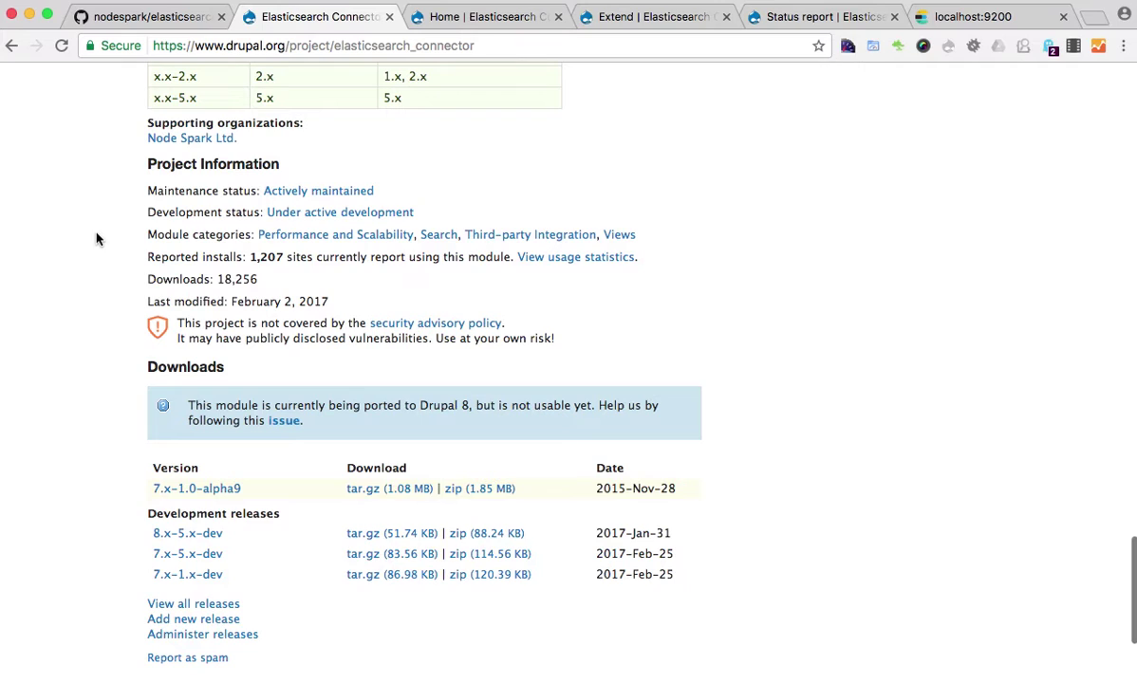
Step: Check the site's Drupal version in the status report, and view the elasticsearch_connector_docker repository on GitHub
left_click(750, 23)
left_click_drag(323, 292, 329, 292)
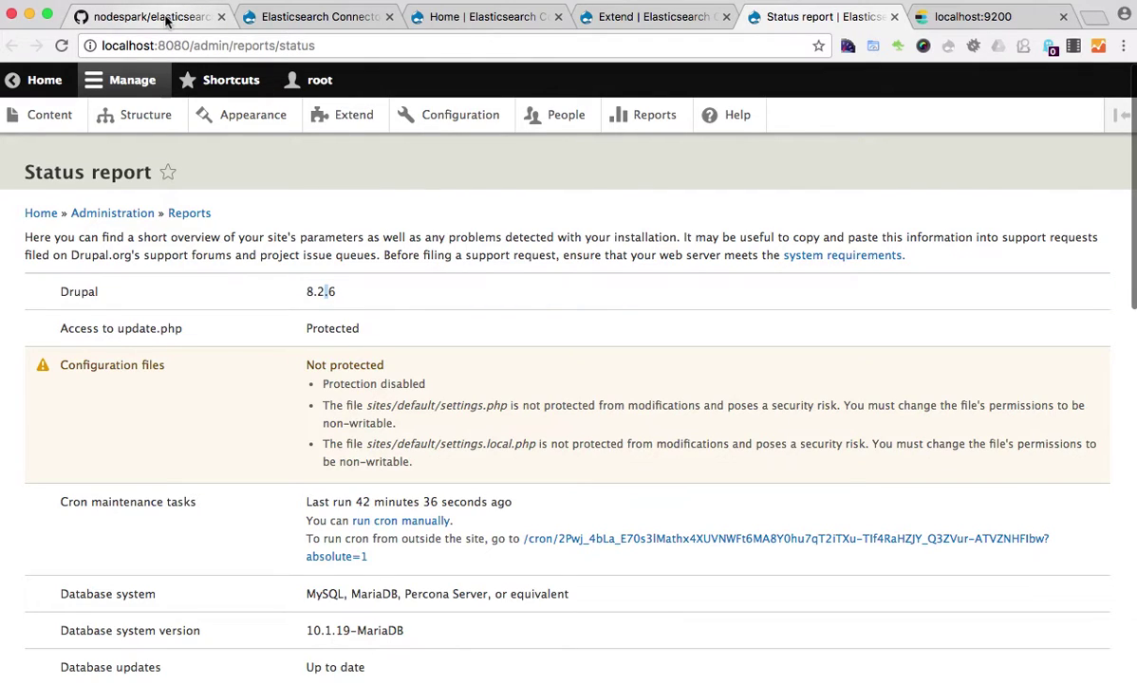
left_click(157, 18)
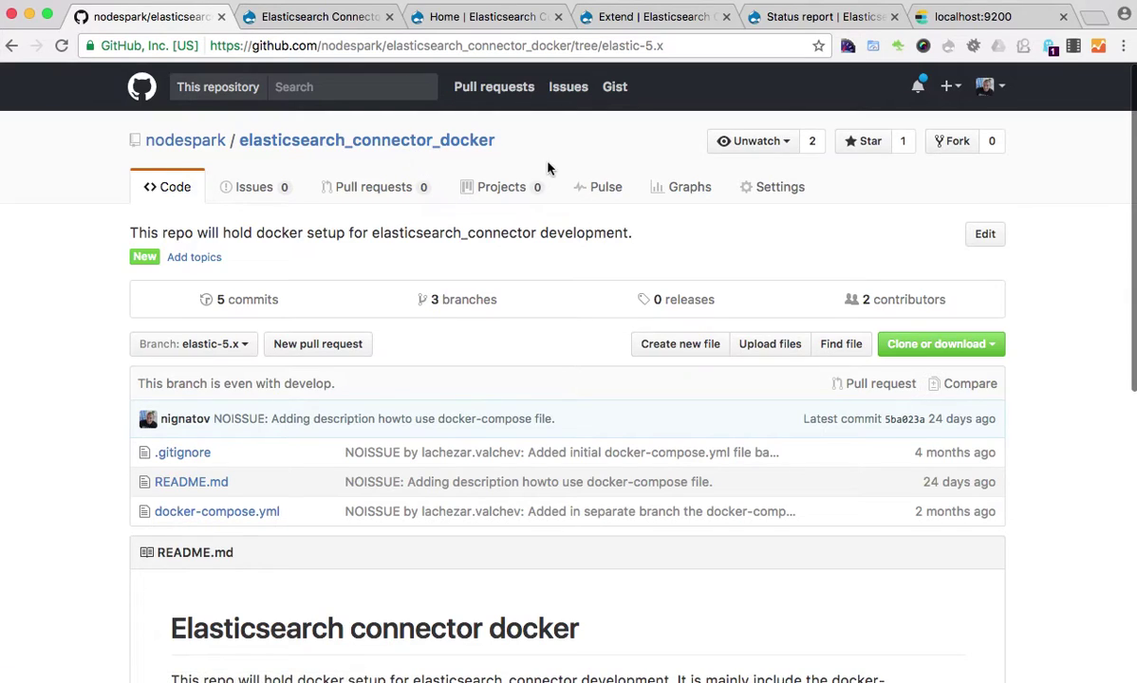
Step: Switch to PhpStorm, locate the elasticsearch_connector folder under docroot/modules, and close docker-compose.yml
key("super+Tab")
key("super+Tab")
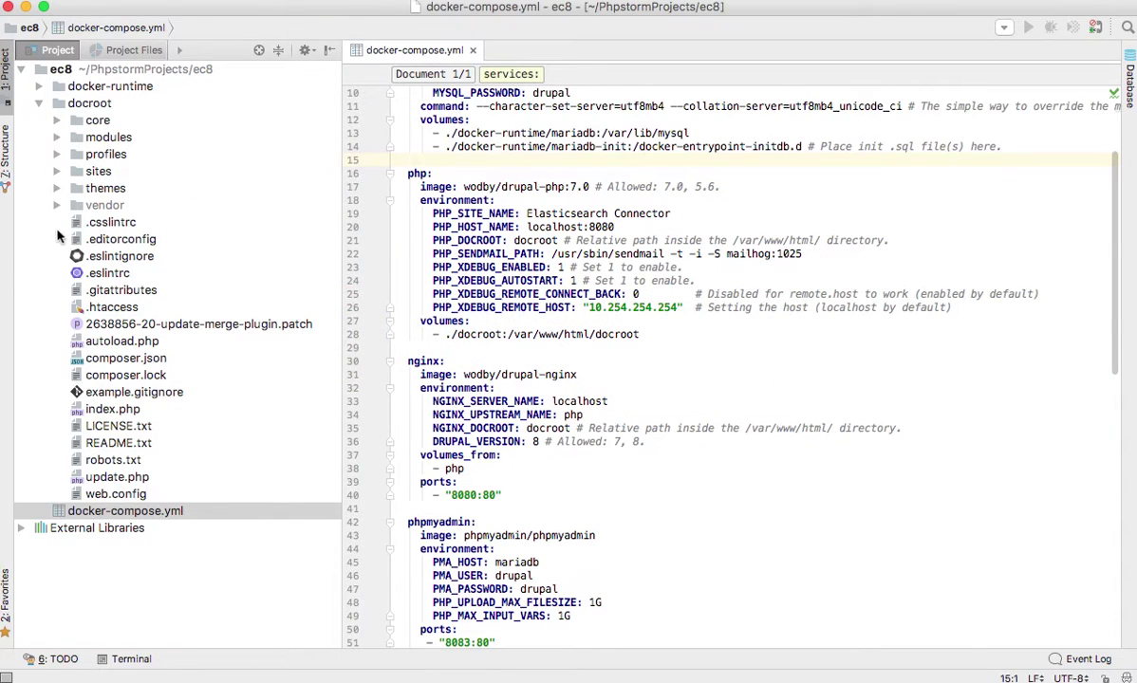
left_click(56, 137)
left_click(161, 173)
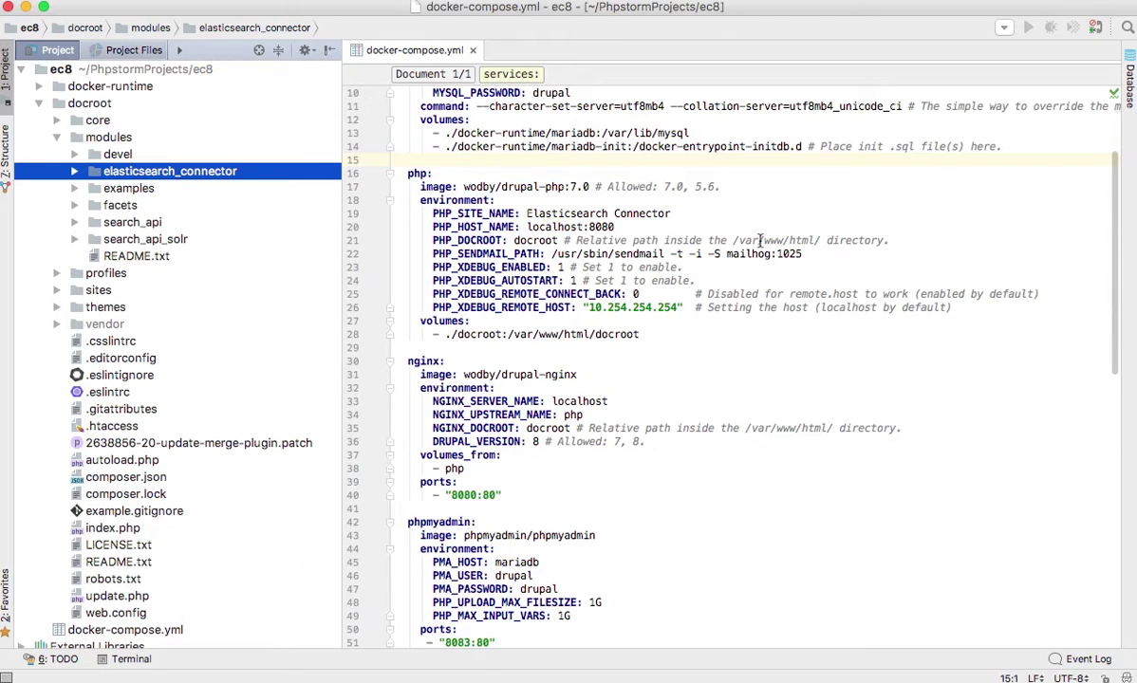
left_click(56, 137)
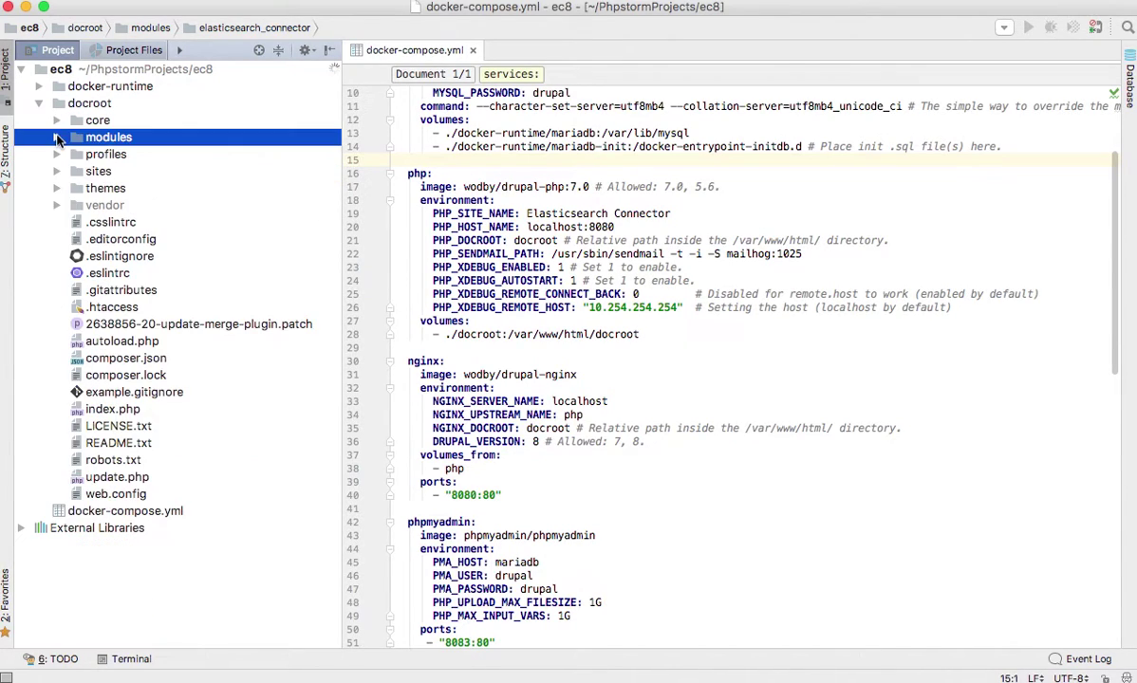
left_click(471, 51)
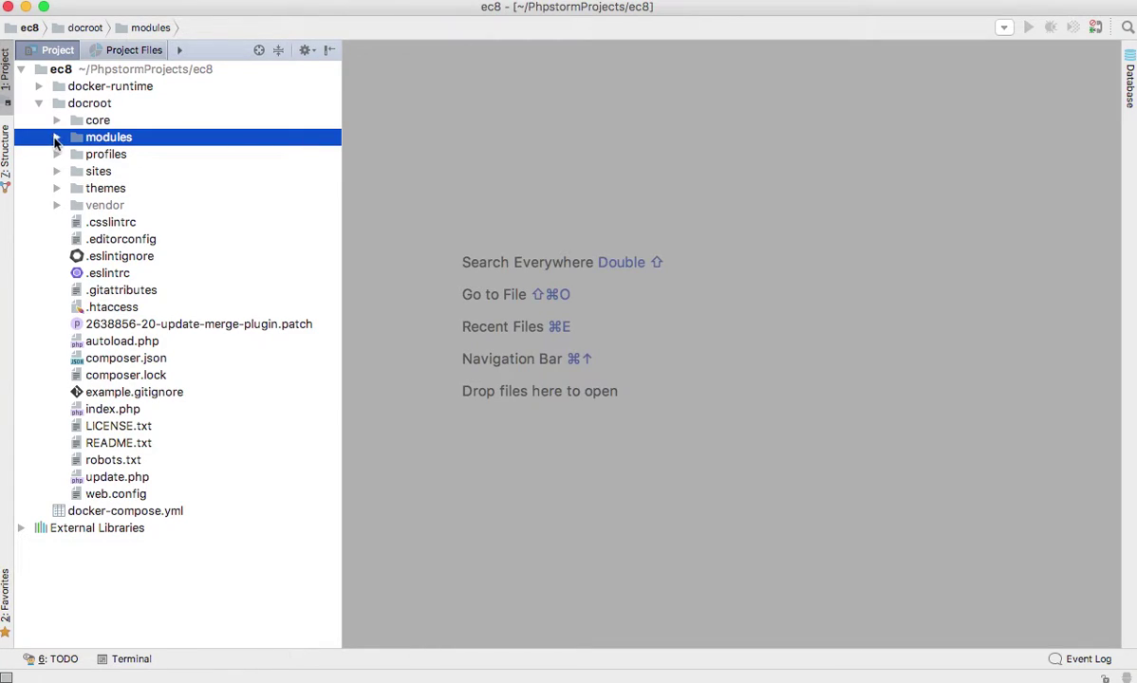
Step: Open INSTALL.TXT from the elasticsearch_connector module folder
left_click(56, 138)
double_click(174, 171)
scroll(190, 245, "down", 2)
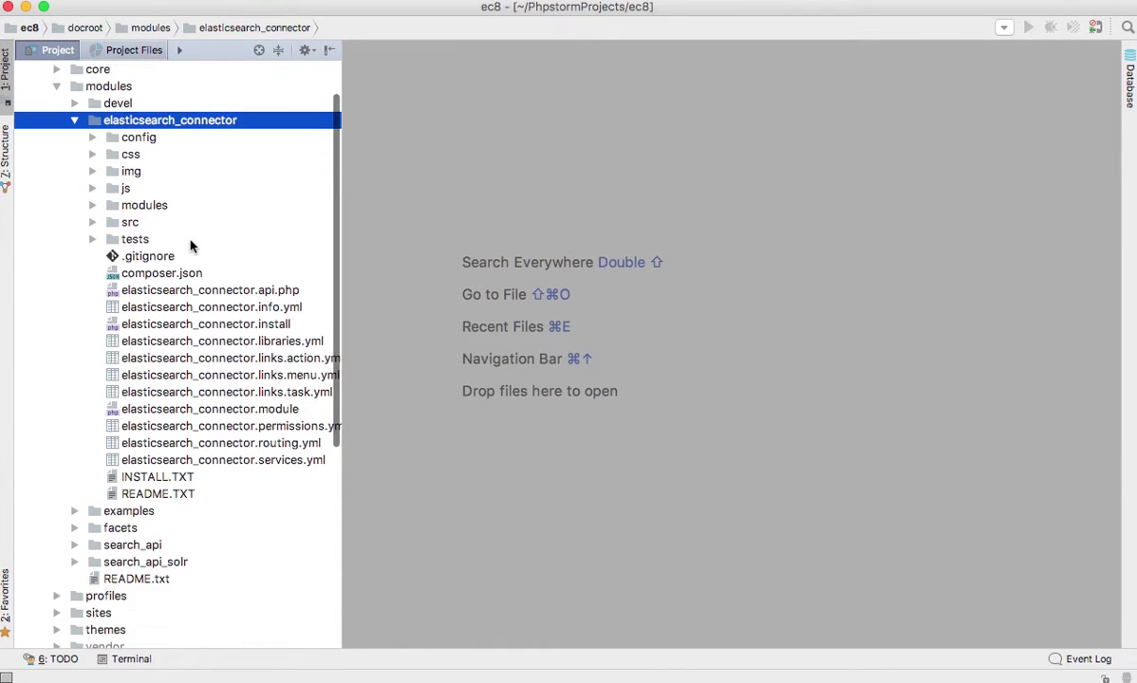
left_click(194, 477)
double_click(194, 477)
left_click(446, 367)
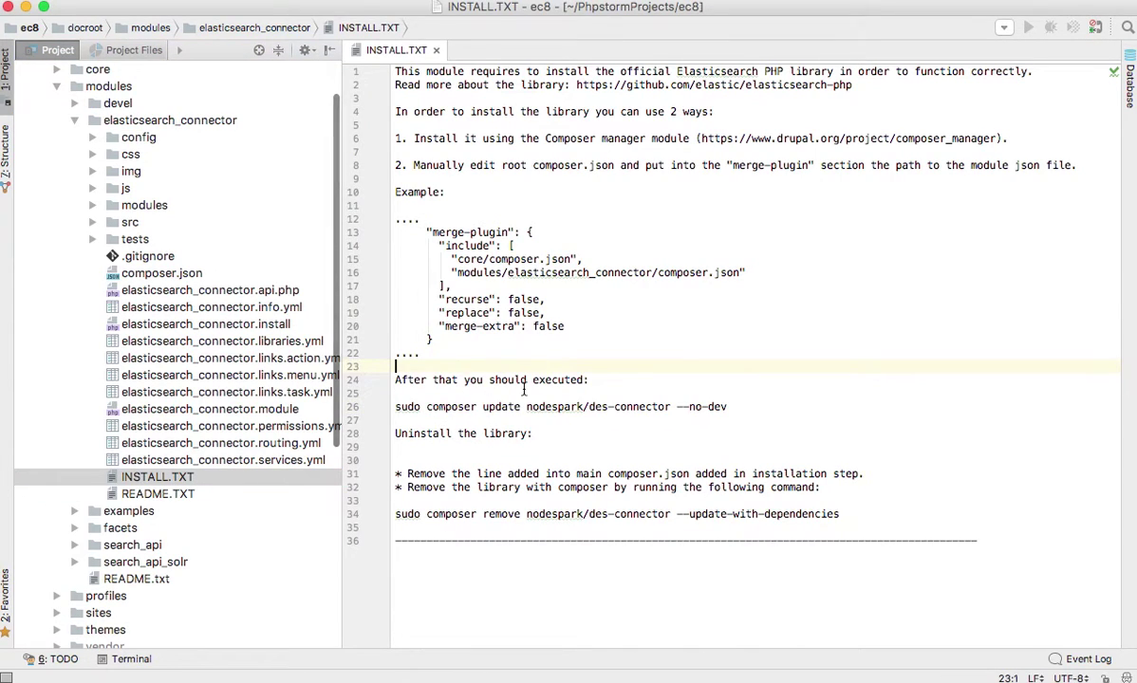
Step: Copy the text from the comma after "core/composer.json" through "modules/elasticsearch_connector/composer.json" in the merge-plugin example
left_click(792, 272)
key("shift+Home")
key("shift+Up")
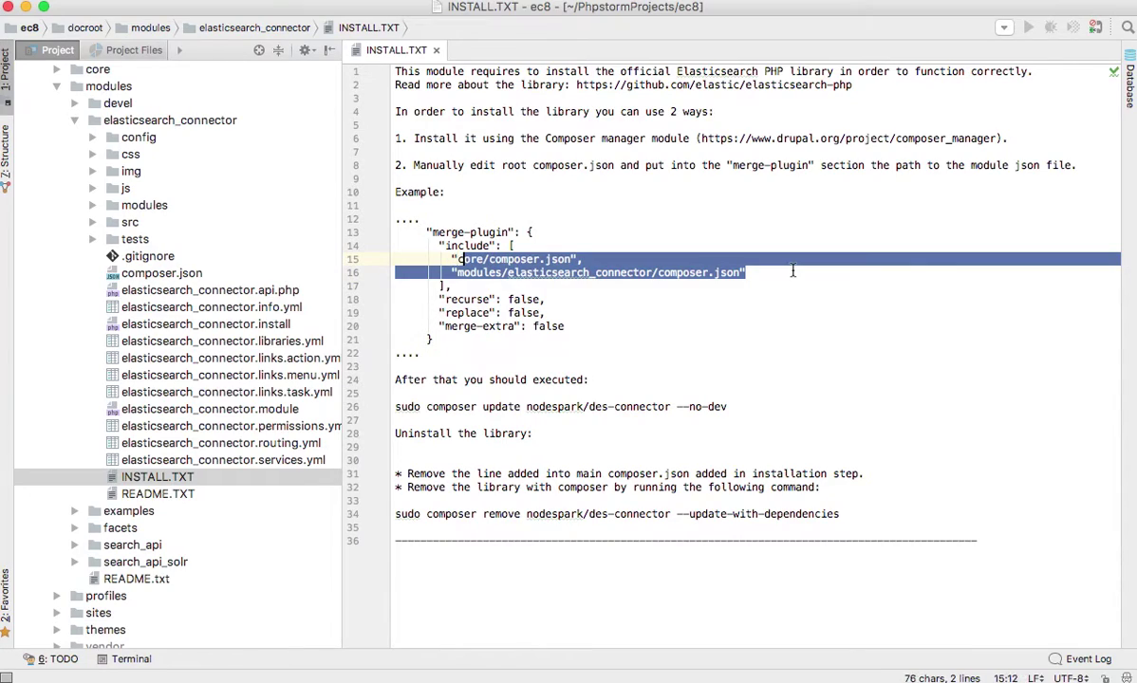
key("shift+Right")
key("shift+Right")
key("shift+Right")
key("shift+Right")
key("shift+Right")
key("shift+Right")
key("shift+Right")
key("shift+Right")
key("shift+Right")
key("shift+Right")
key("shift+Right")
key("shift+Right")
key("shift+Right")
key("shift+Right")
key("shift+Right")
key("shift+Right")
key("shift+Right")
key("shift+Right")
key("shift+Right")
key("shift+Right")
key("super+c")
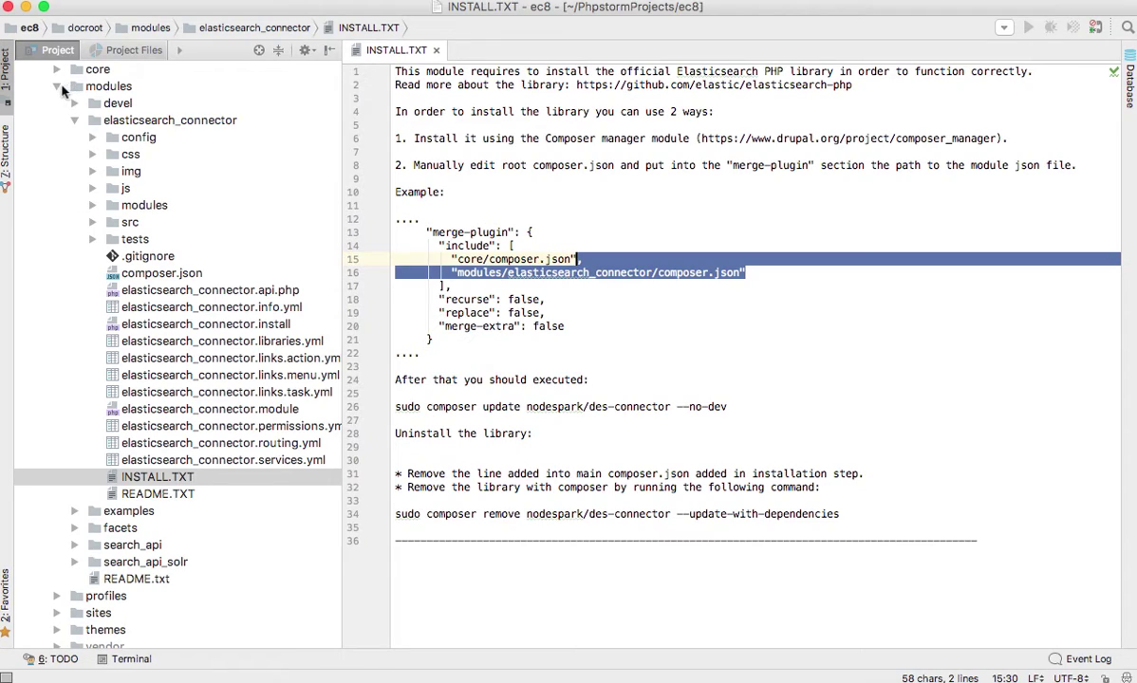
Step: Paste the elasticsearch_connector composer.json path after "core/composer.json" in the merge-plugin include list of docroot's composer.json
left_click(56, 85)
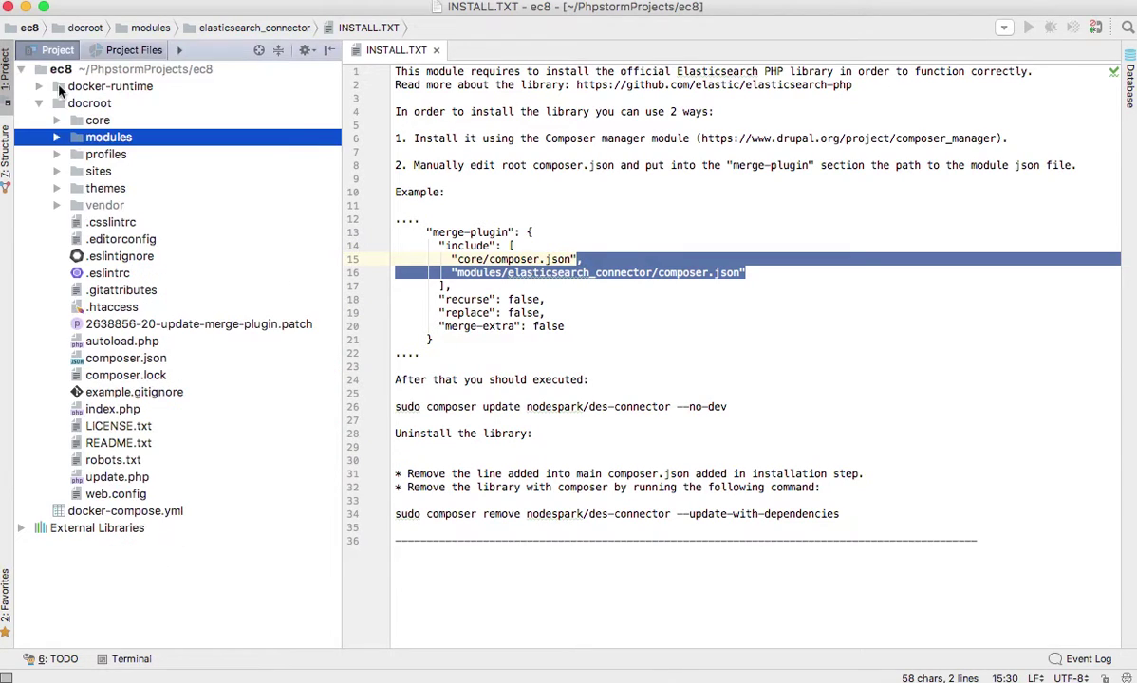
double_click(127, 359)
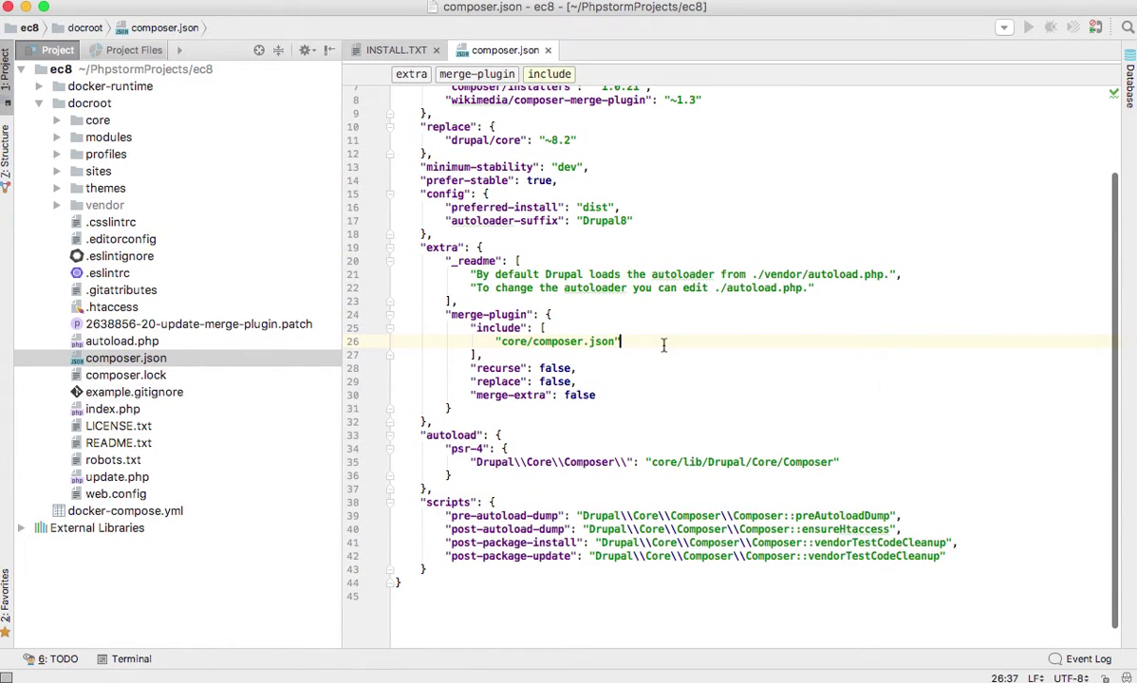
key("super+v")
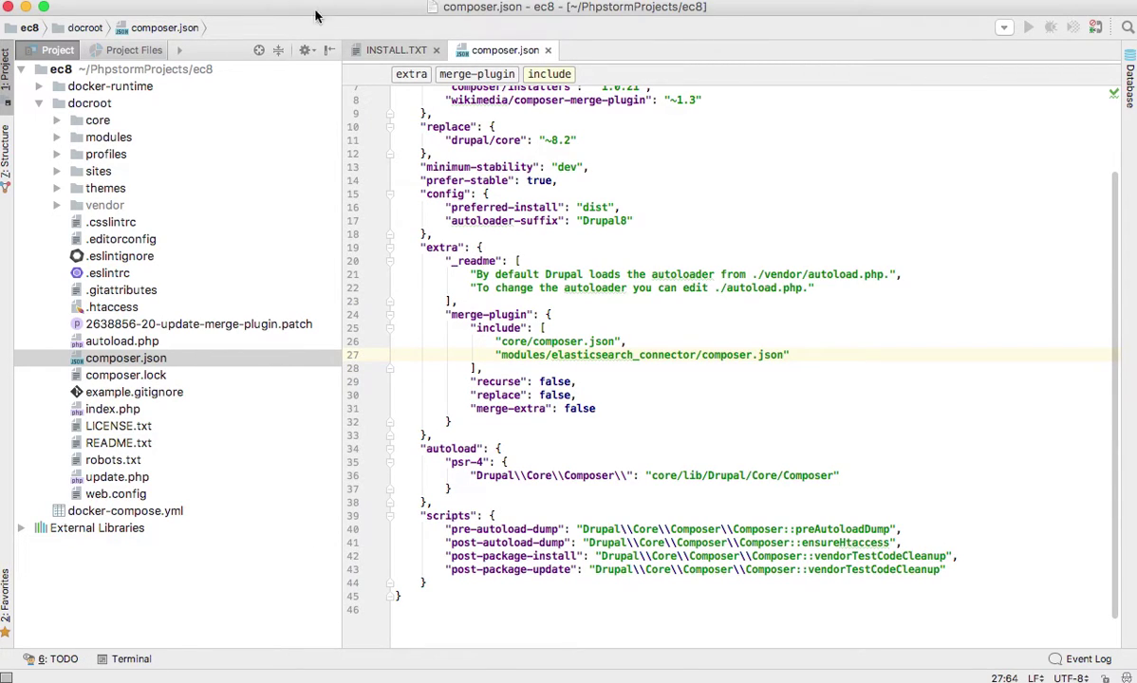
Step: Copy the command "sudo composer update nodespark/des-connector --no-dev" from INSTALL.TXT
left_click(378, 50)
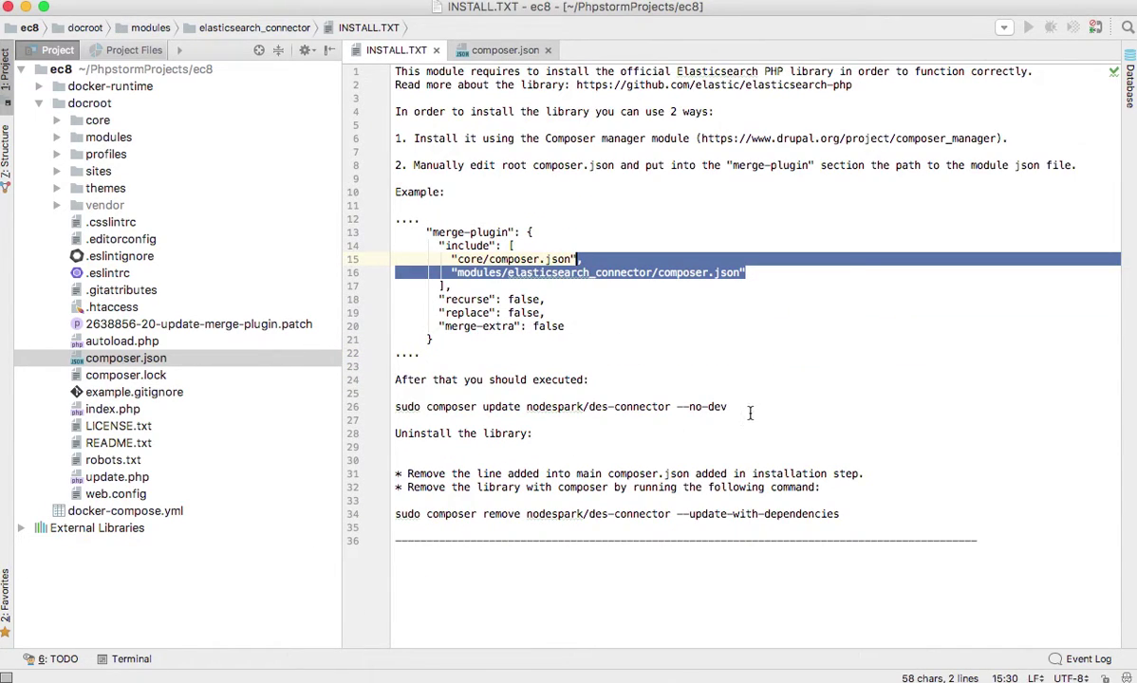
left_click(792, 406)
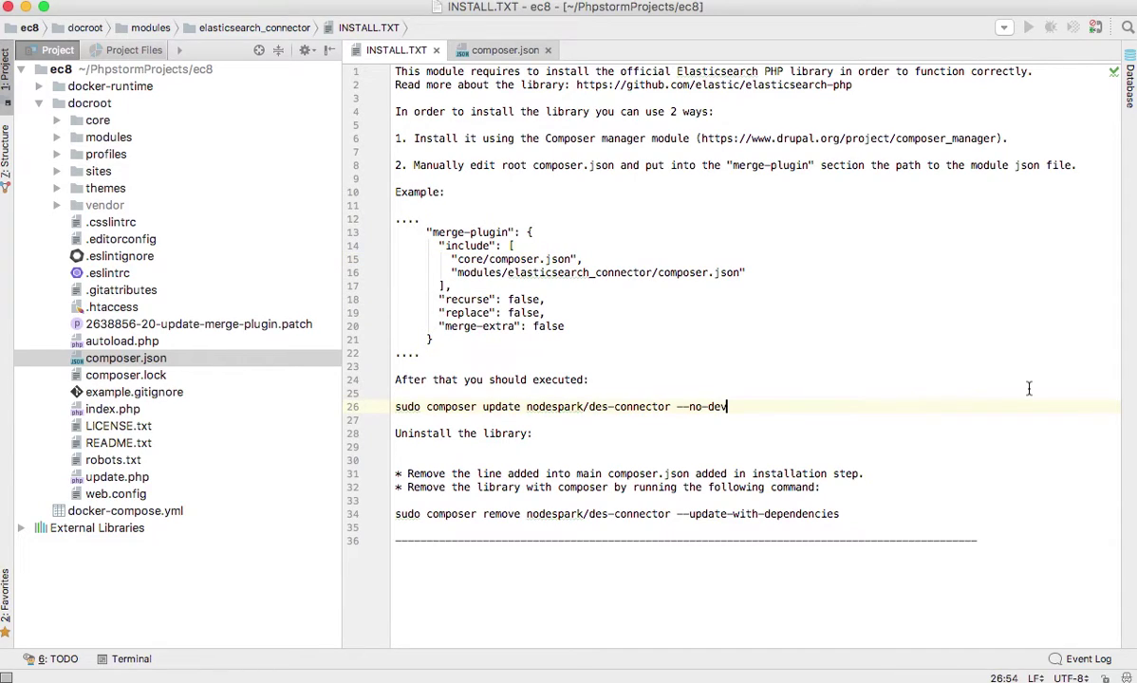
key("shift+Home")
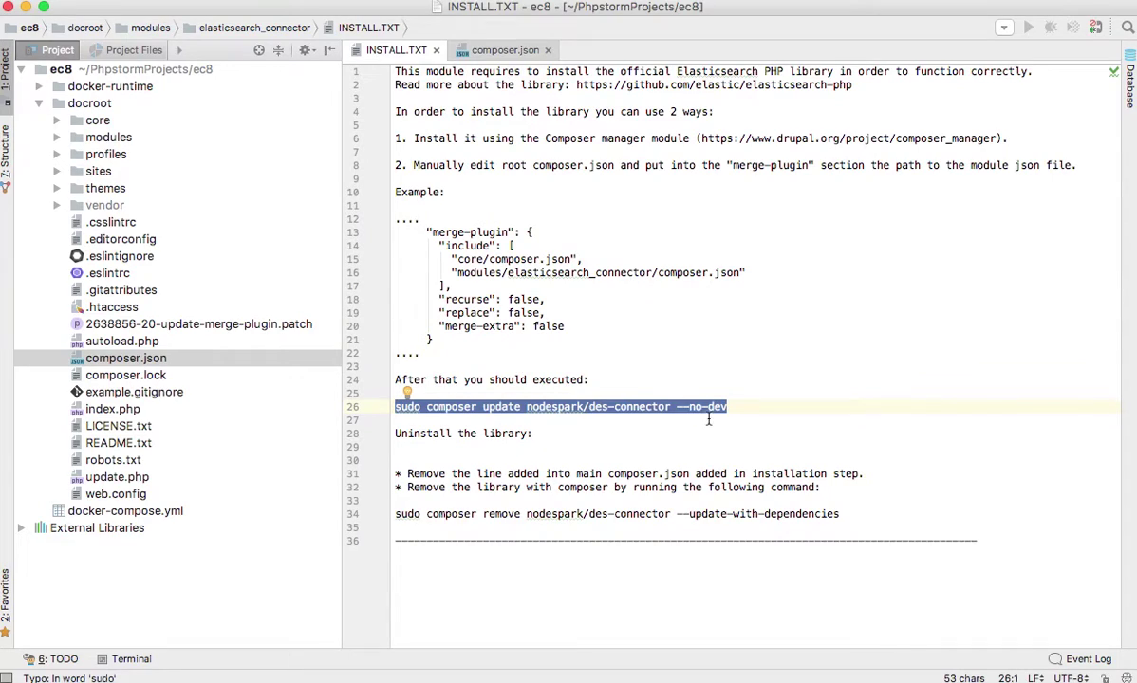
left_click(744, 414)
left_click_drag(731, 406, 395, 406)
key("super+c")
Step: Run the copied Composer update command for nodespark/des-connector in the terminal, entering the account password for sudo
left_click(128, 659)
key("super+v")
key("Return")
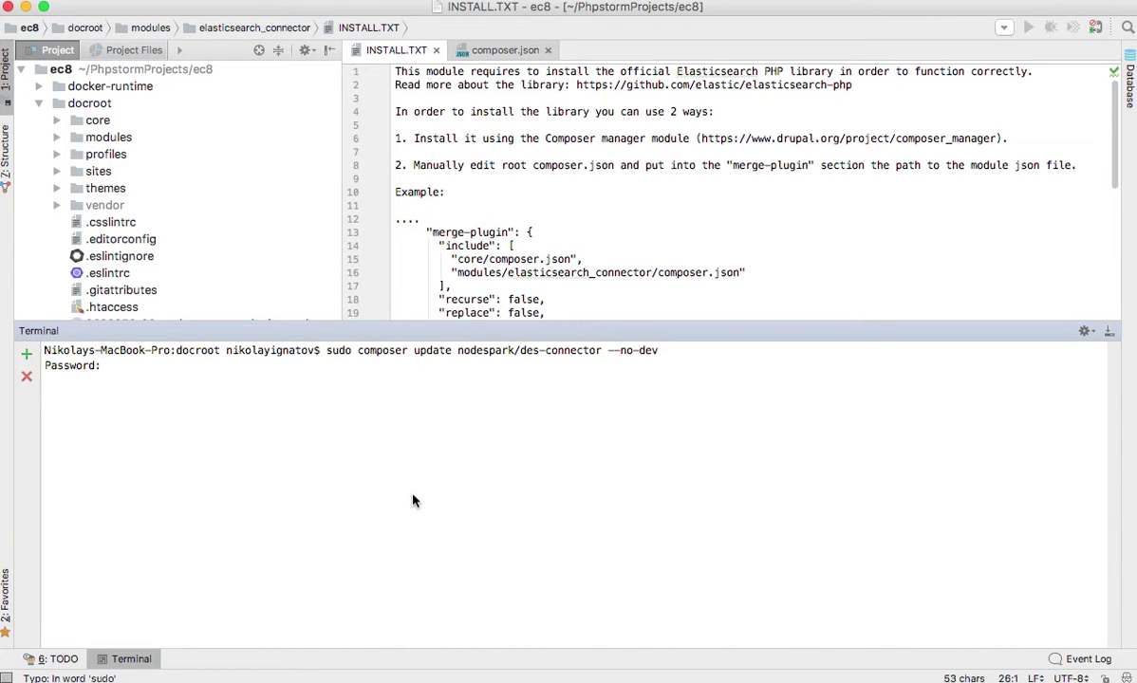
key("Return")
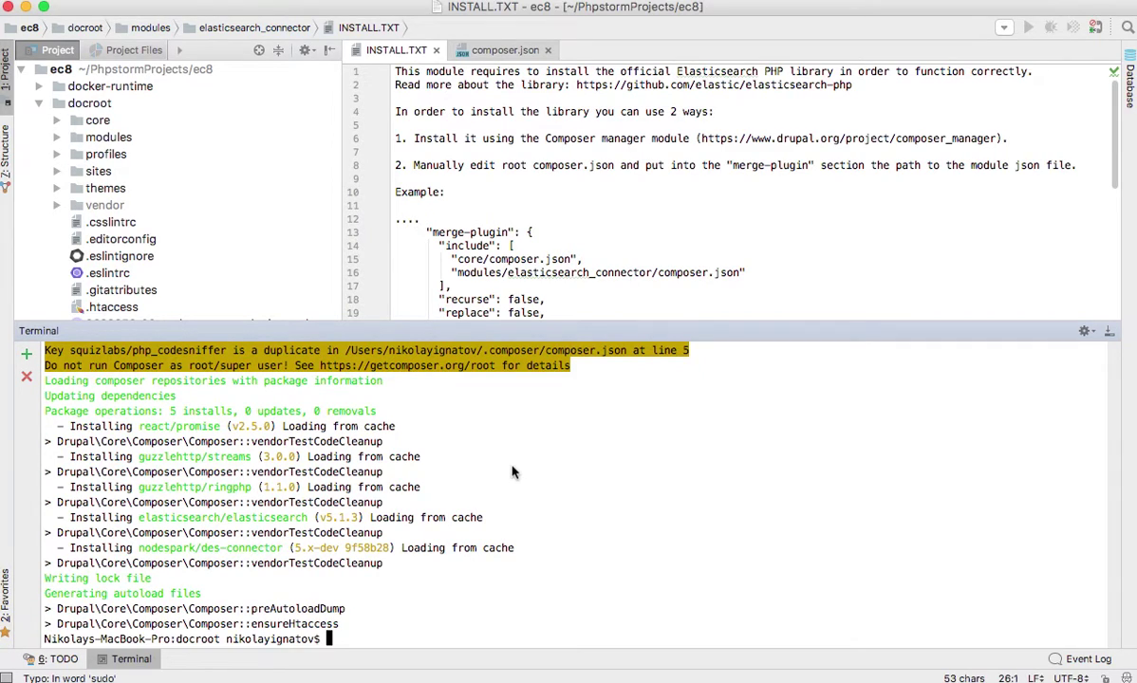
key("Return")
key("Return")
Step: Switch to Chrome, filter the Drupal module list by "Elas", and install the Elasticsearch Connector module
key("super+Tab")
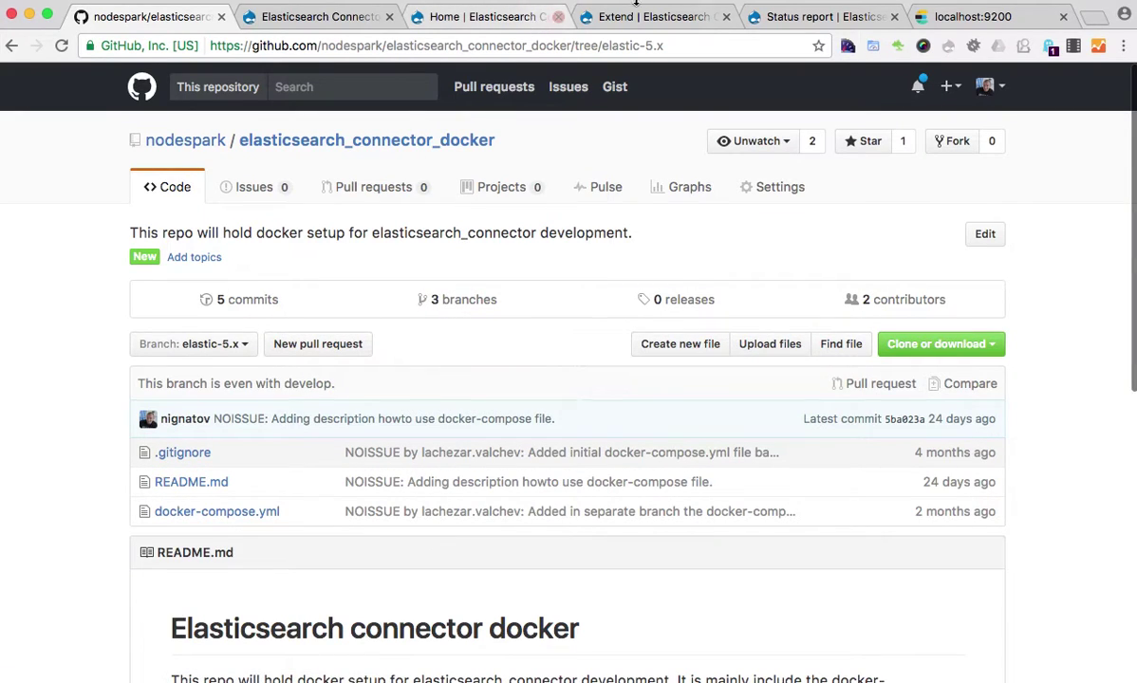
left_click(640, 14)
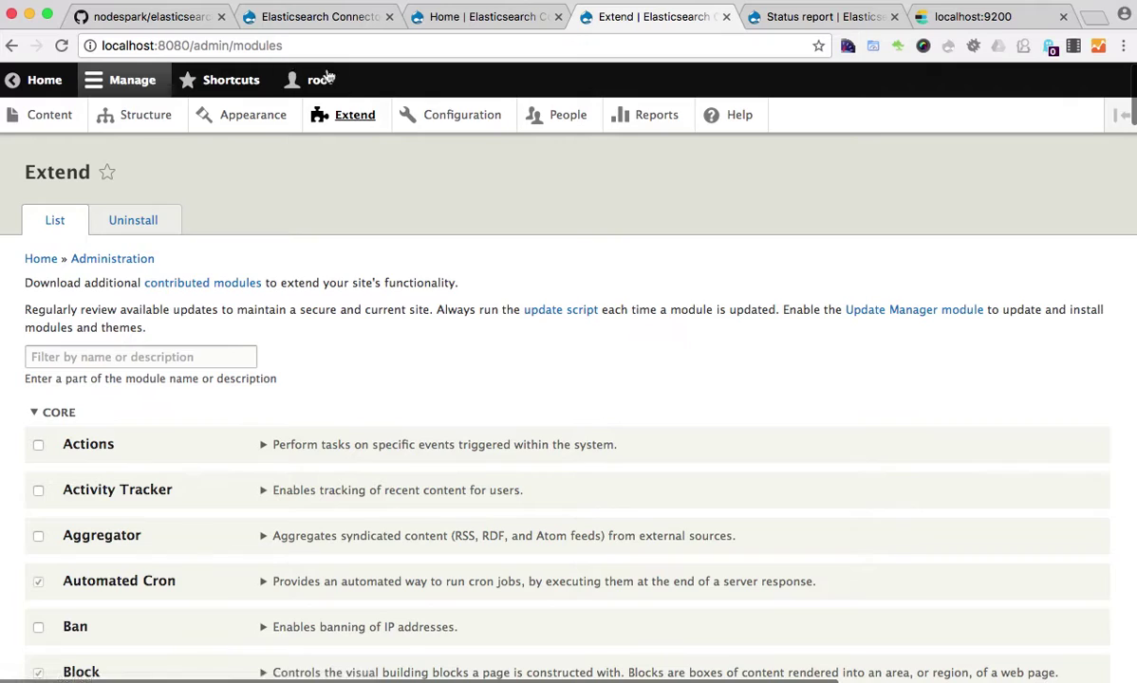
left_click(178, 357)
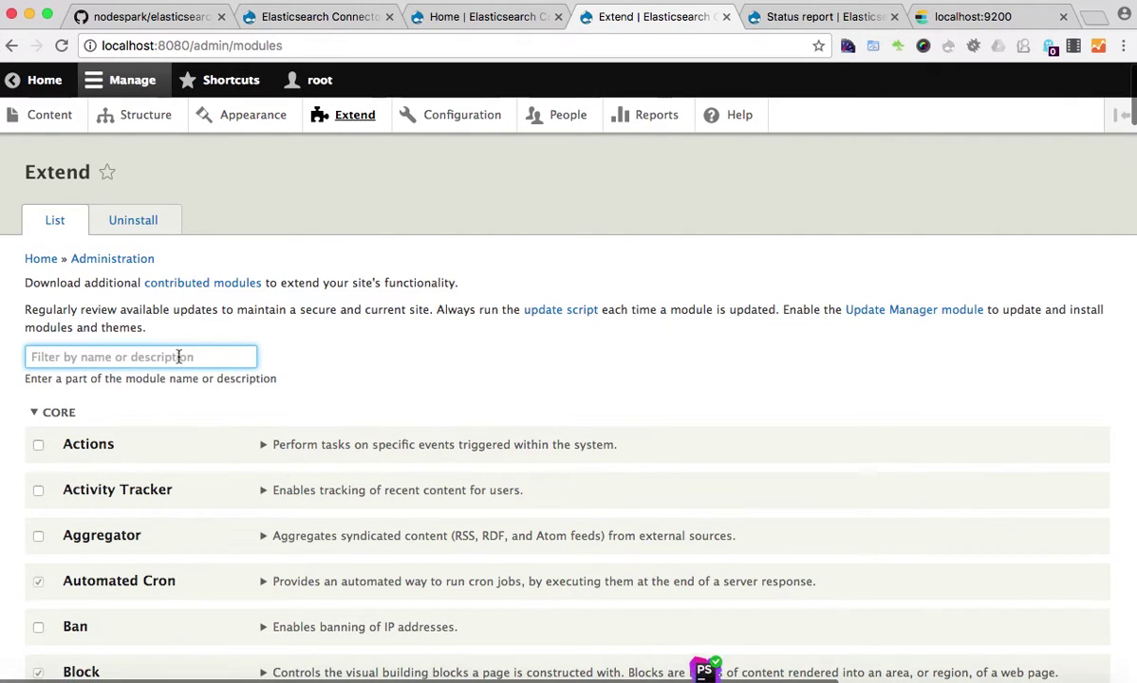
type("Elas")
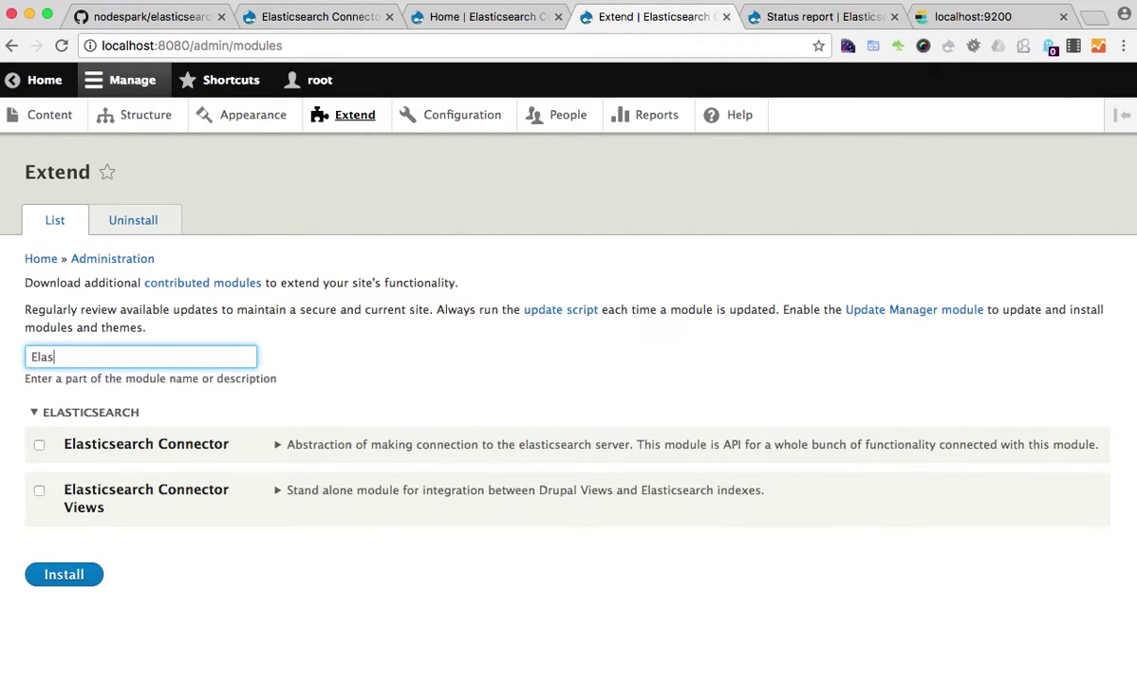
left_click(38, 444)
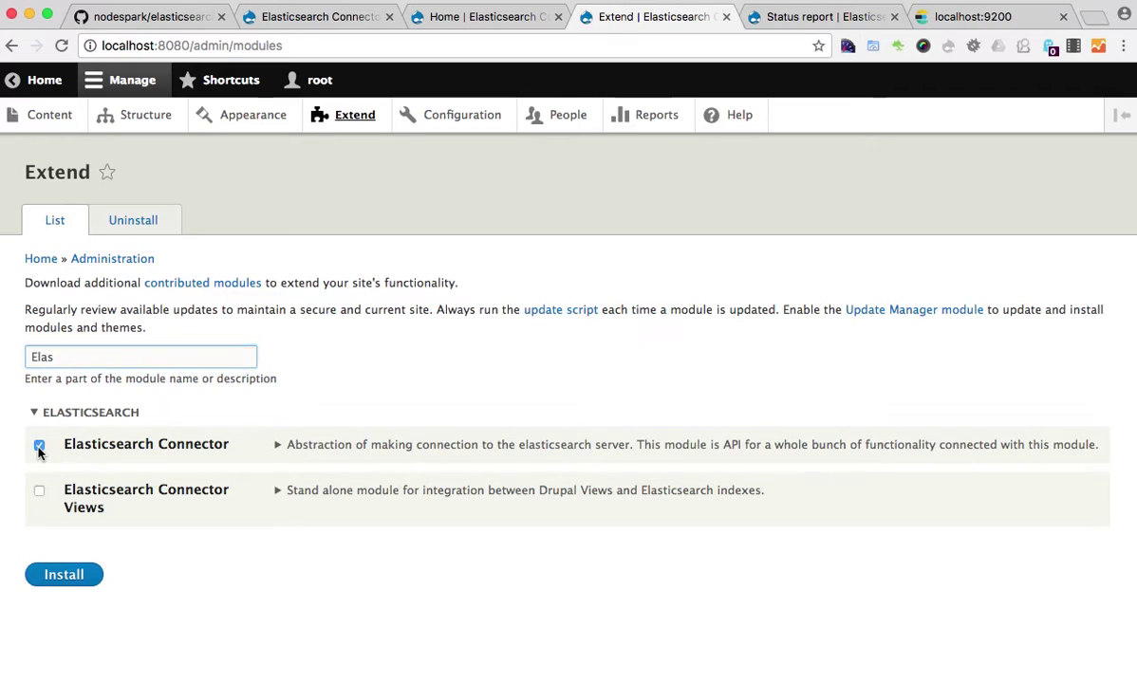
left_click(76, 575)
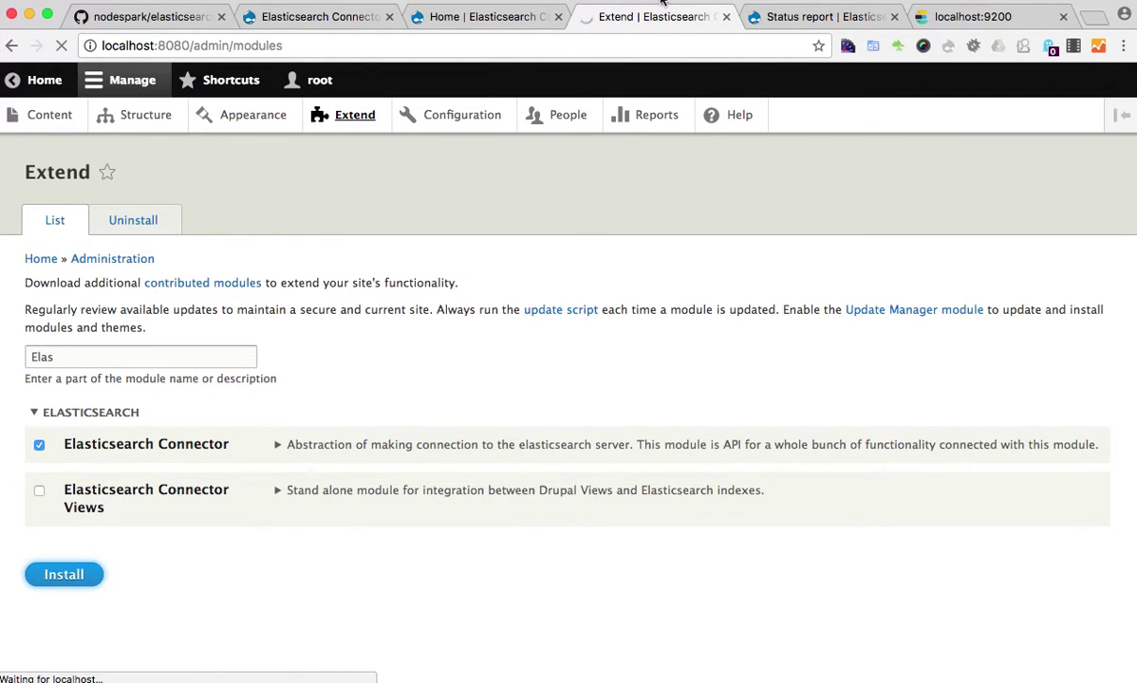
Step: Check the Elasticsearch server's response by reloading localhost:9200
left_click(941, 21)
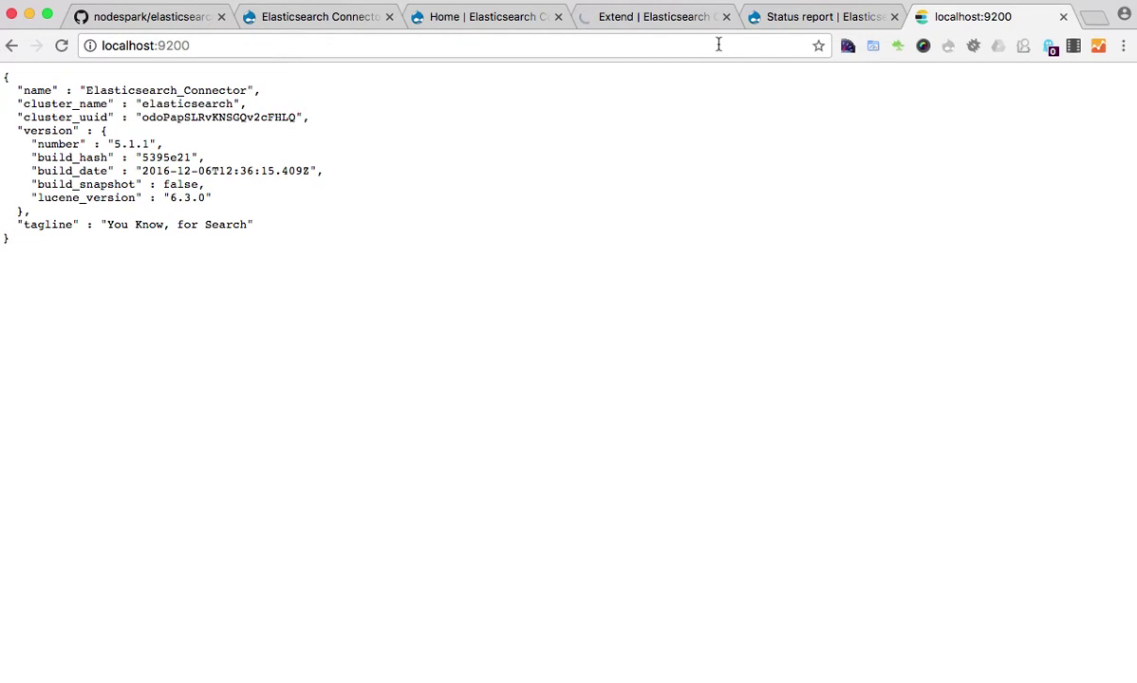
left_click(590, 43)
key("Return")
Step: Filter Drupal's module list by "Elas" and open the Elasticsearch Connector module's configuration page from its details
left_click(621, 21)
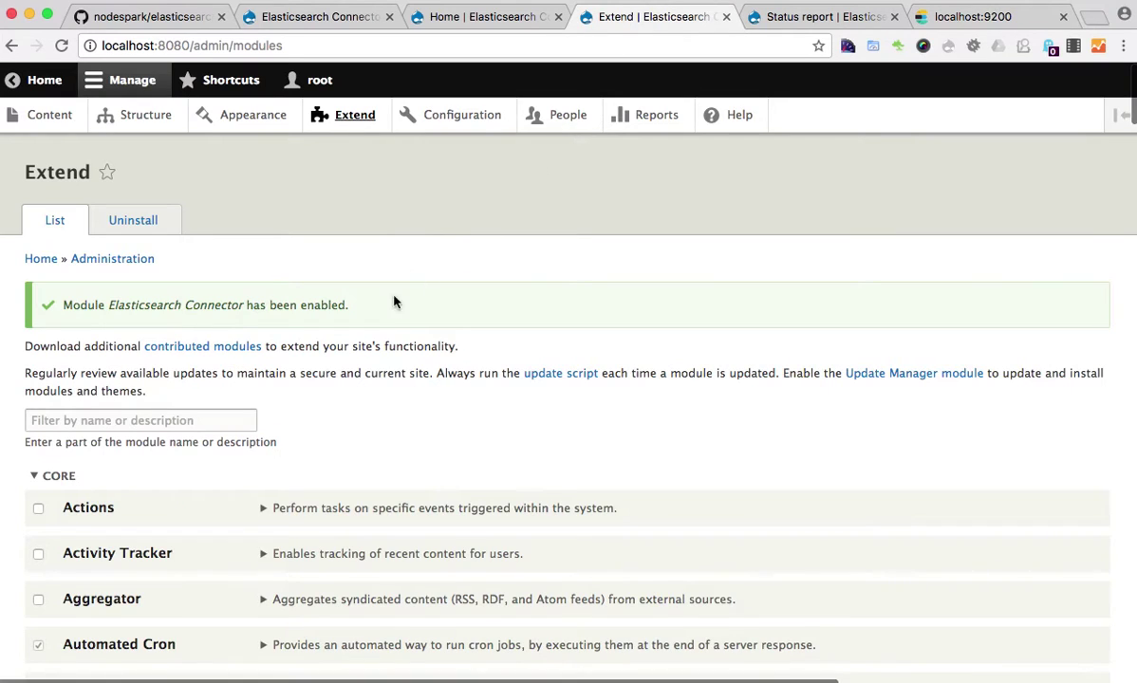
scroll(377, 426, "down", 2)
scroll(381, 426, "up", 1)
scroll(348, 413, "down", 1)
left_click(218, 347)
type("Elas")
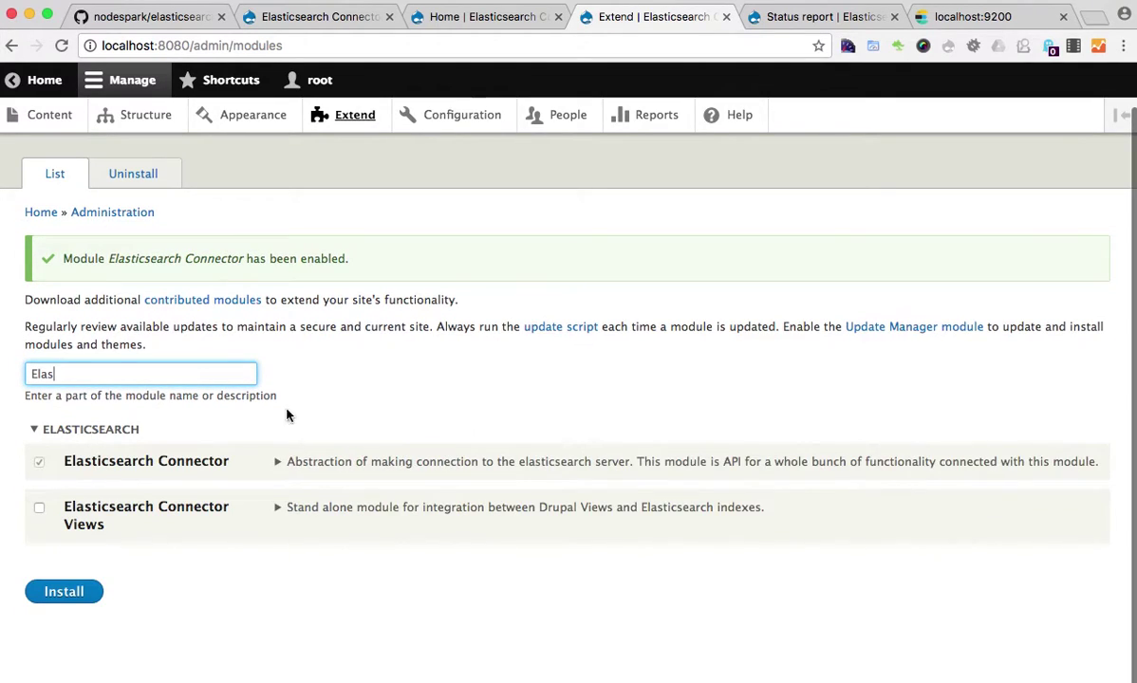
left_click(340, 462)
scroll(360, 462, "down", 2)
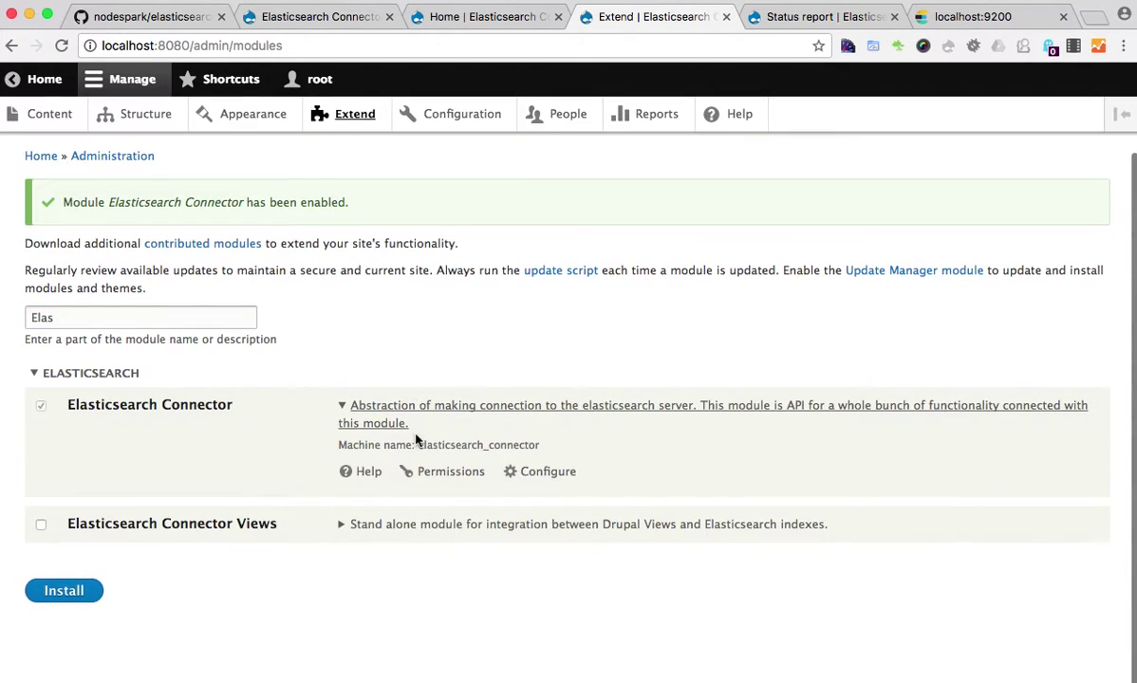
left_click(557, 483)
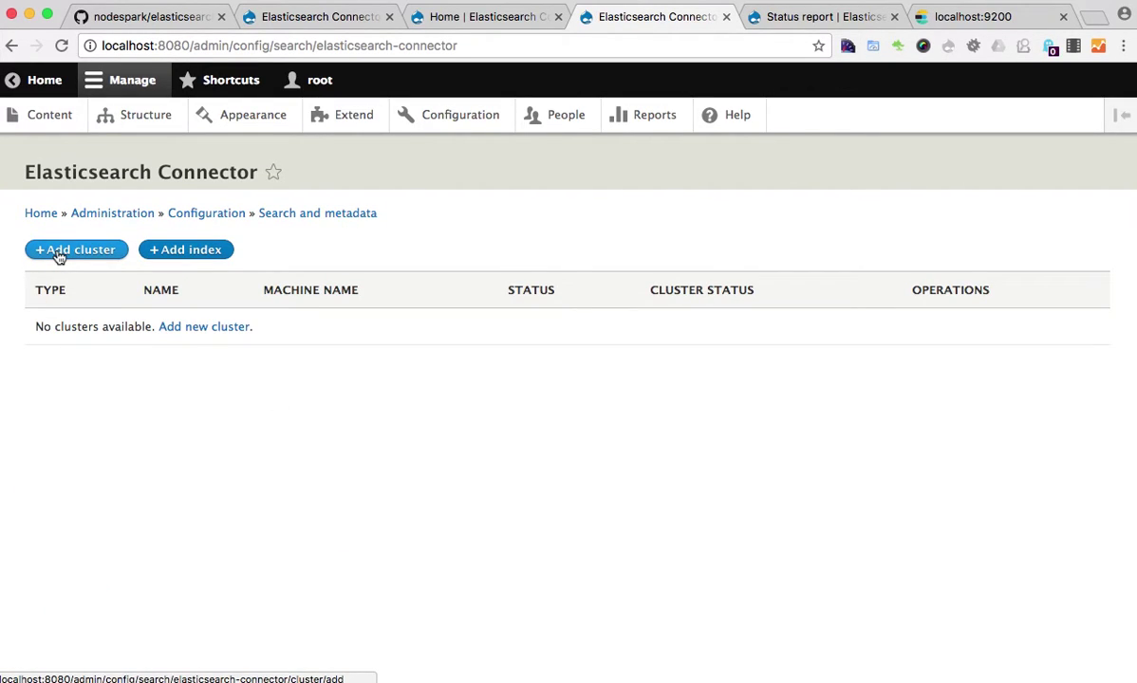
left_click(59, 250)
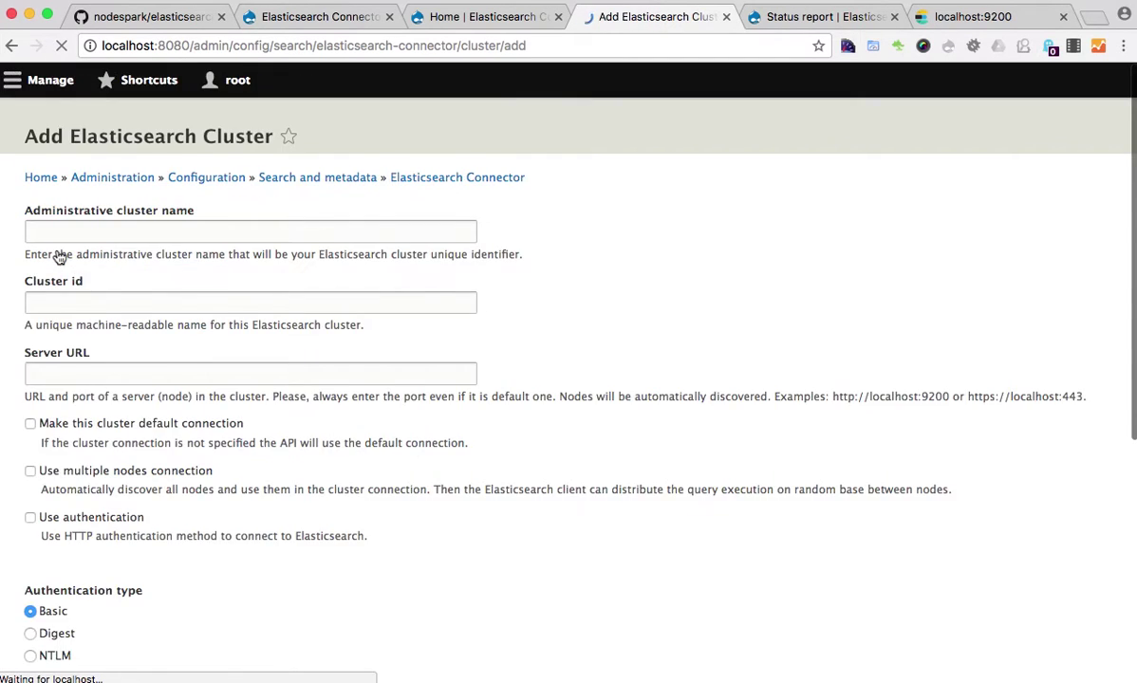
left_click(154, 266)
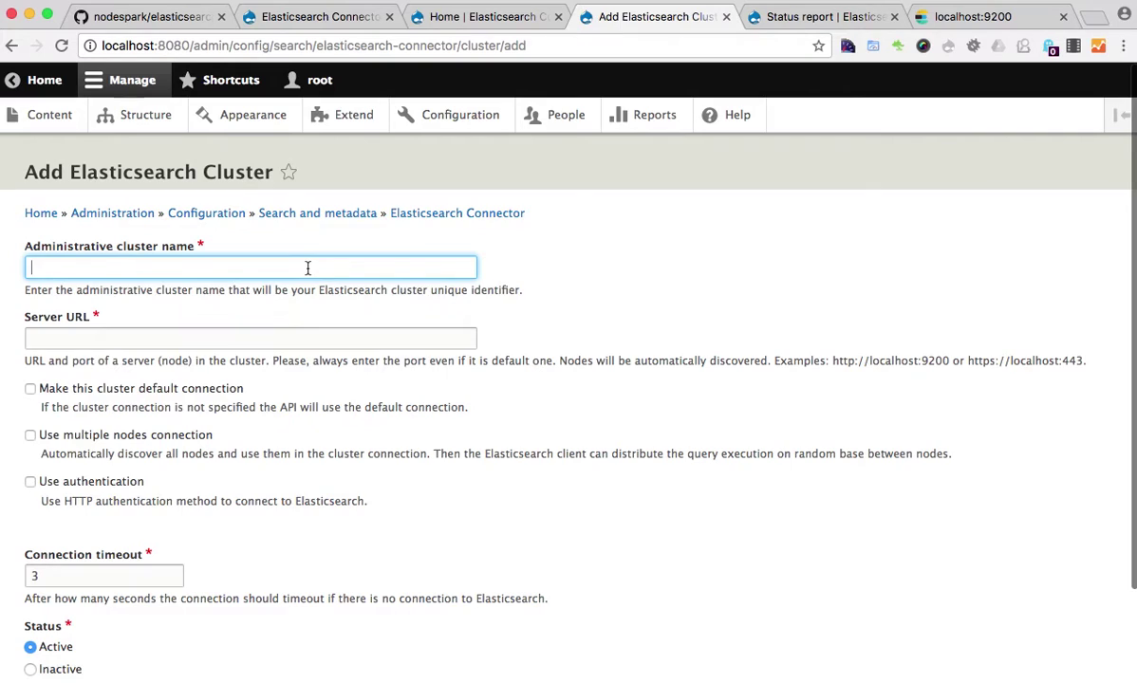
type("First cluster")
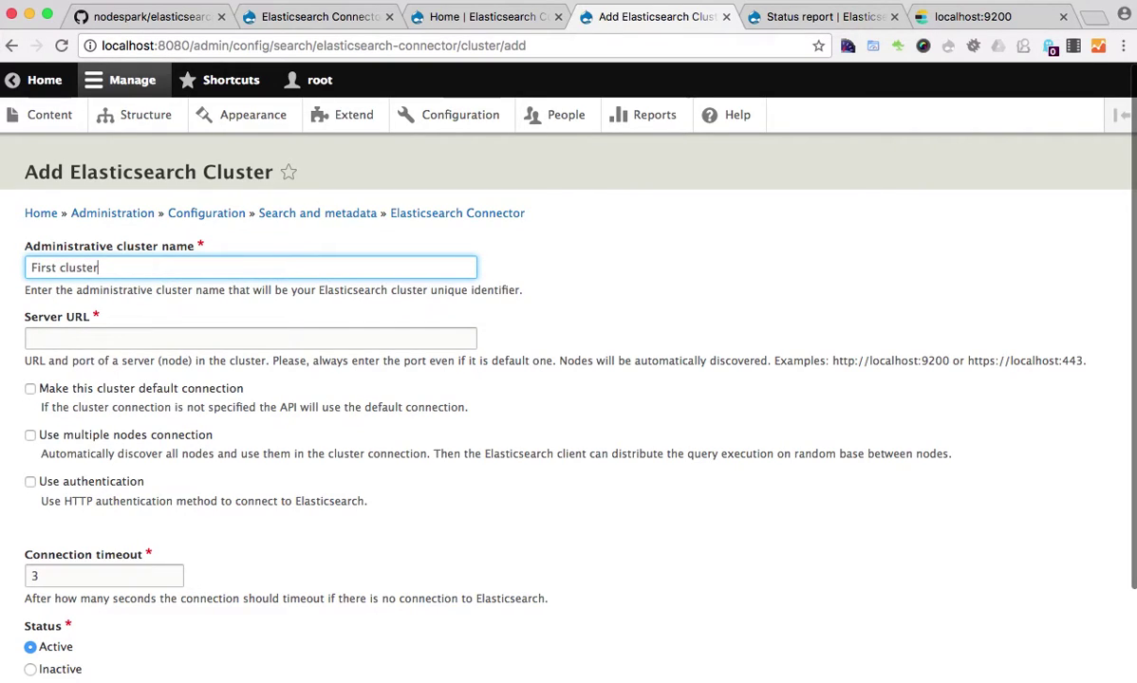
left_click(297, 337)
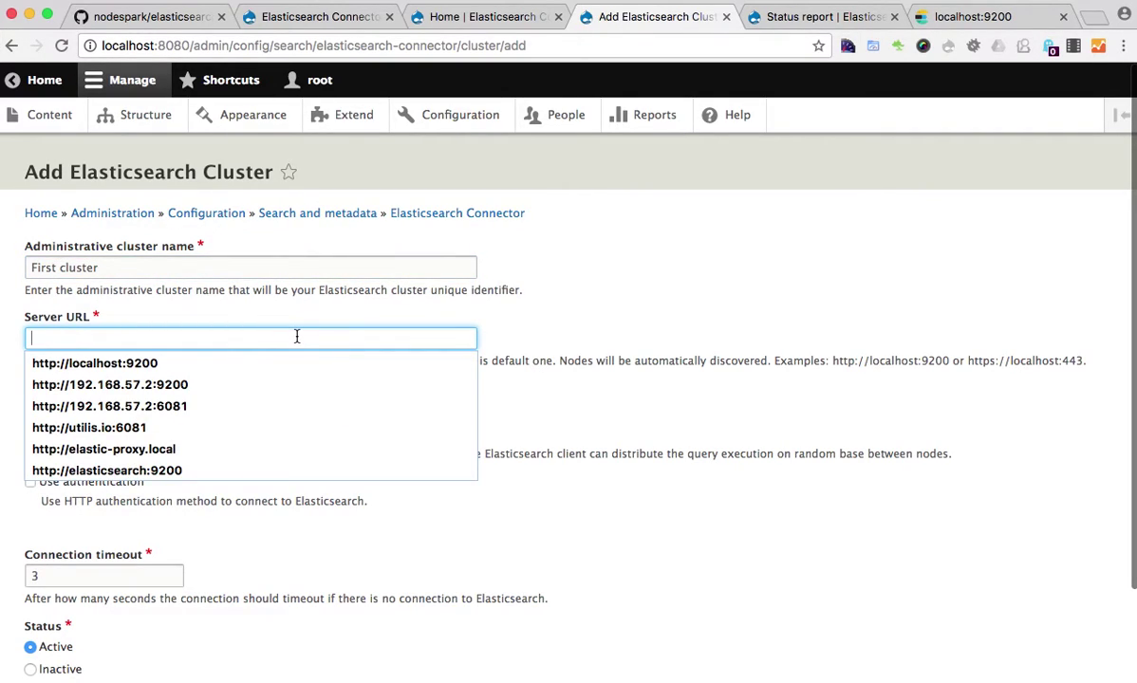
left_click(315, 465)
left_click(102, 338)
left_click(5, 332)
Step: Save the cluster as the default connection and check its cluster status in the list
scroll(5, 354, "down", 2)
scroll(6, 354, "down", 1)
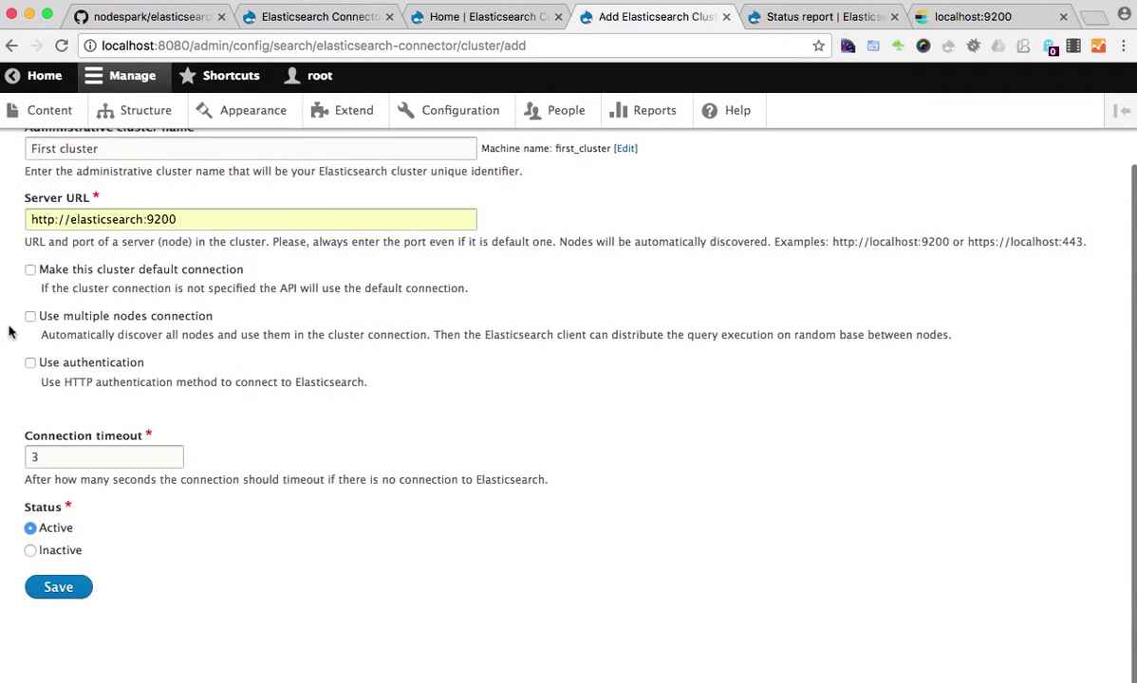
left_click(55, 274)
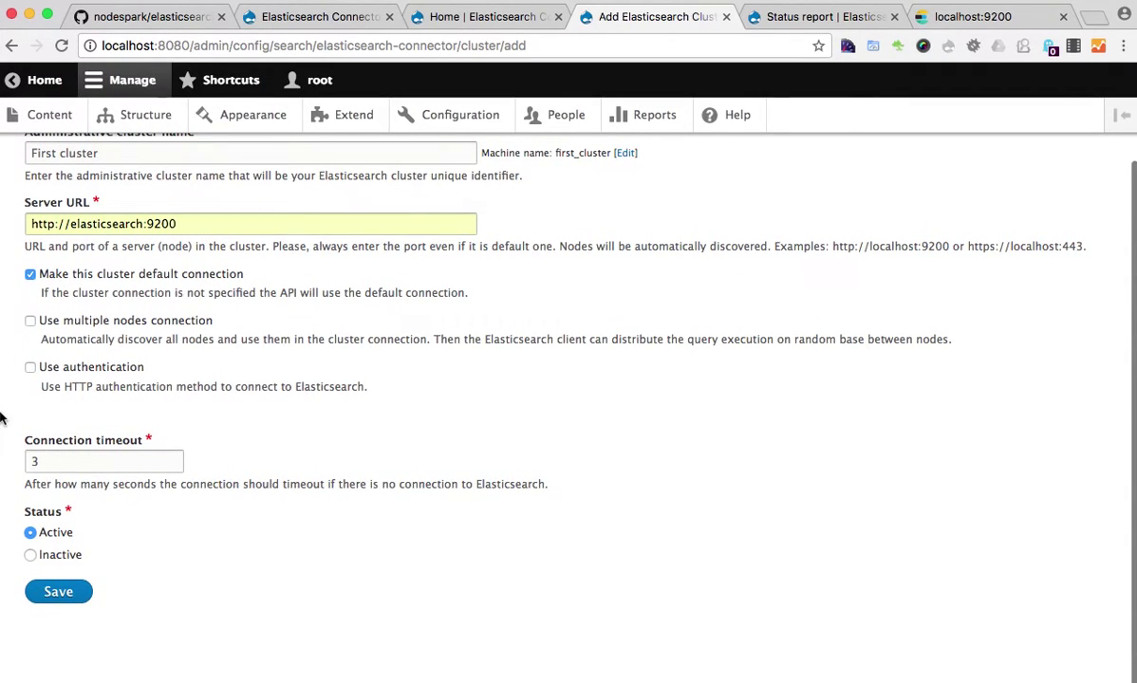
left_click(82, 592)
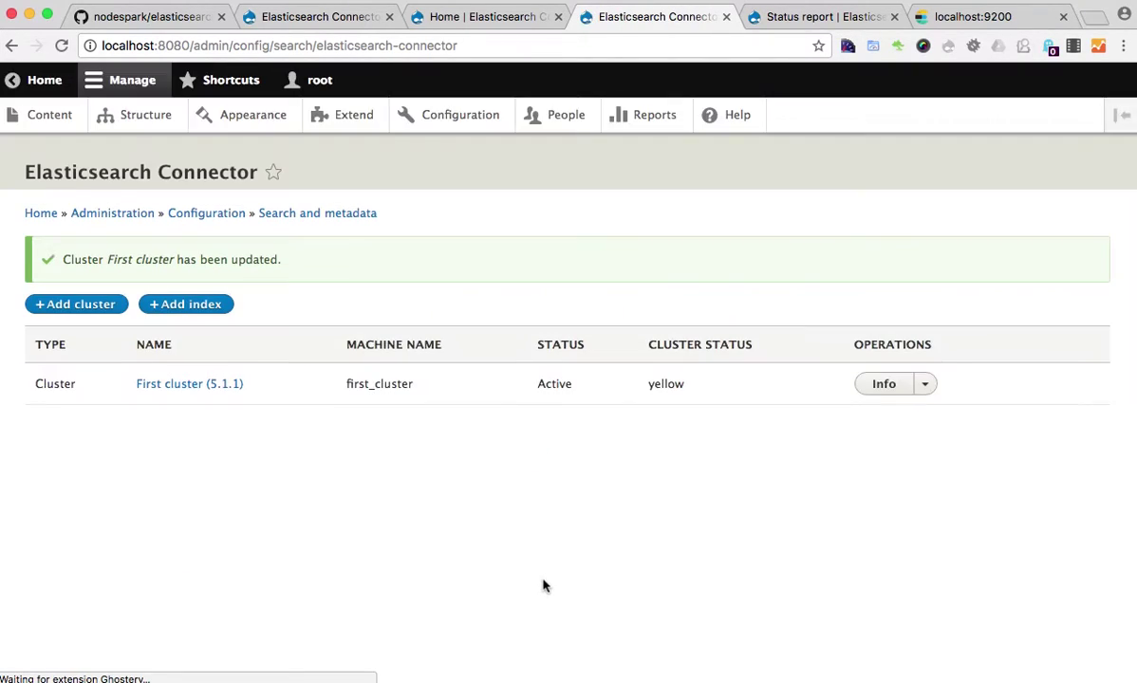
double_click(664, 384)
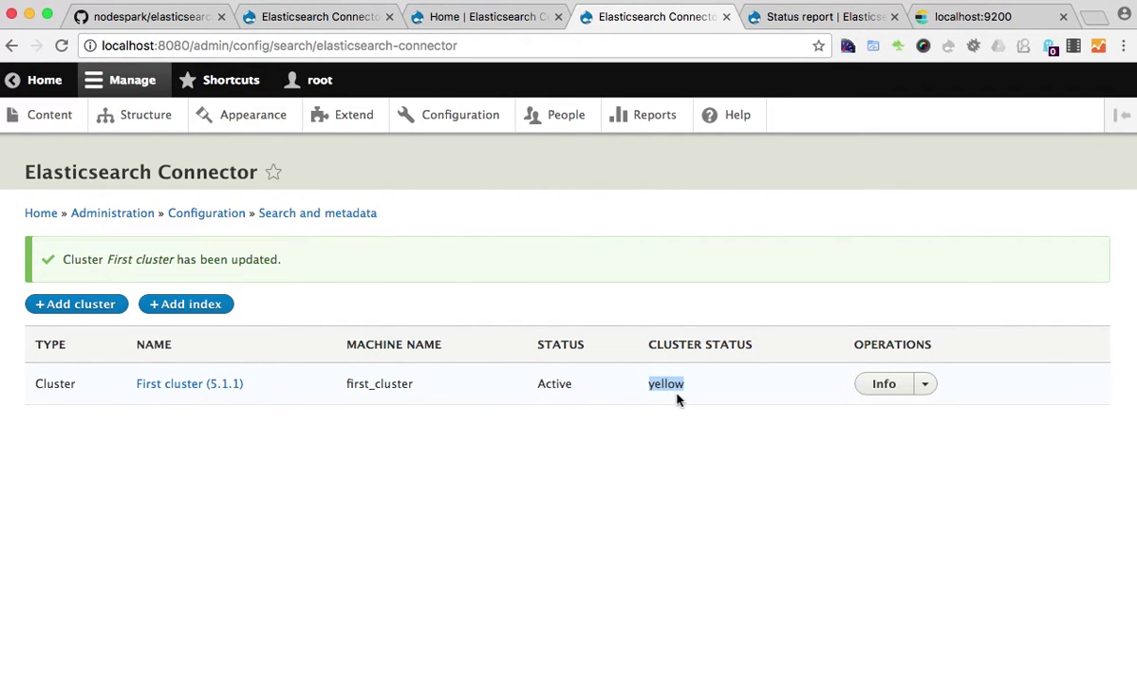
left_click(687, 415)
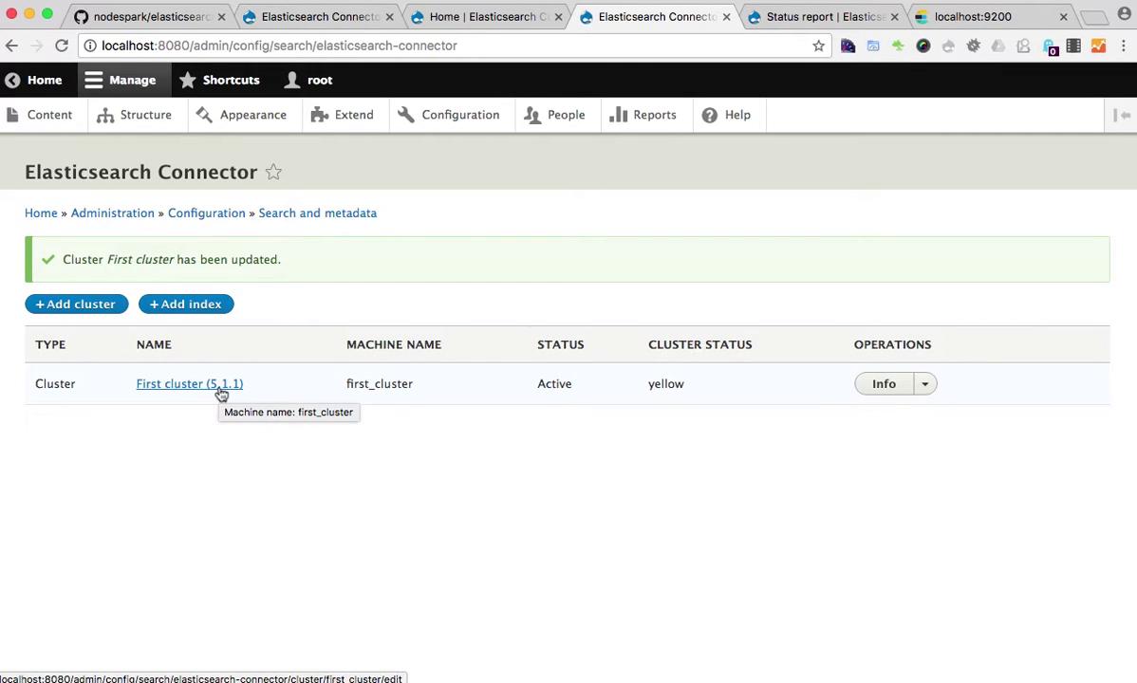
Step: Reload the site's status report and check the Elasticsearch PHP client library entry, opening the Configuration page in a separate tab
left_click(810, 17)
key("super+r")
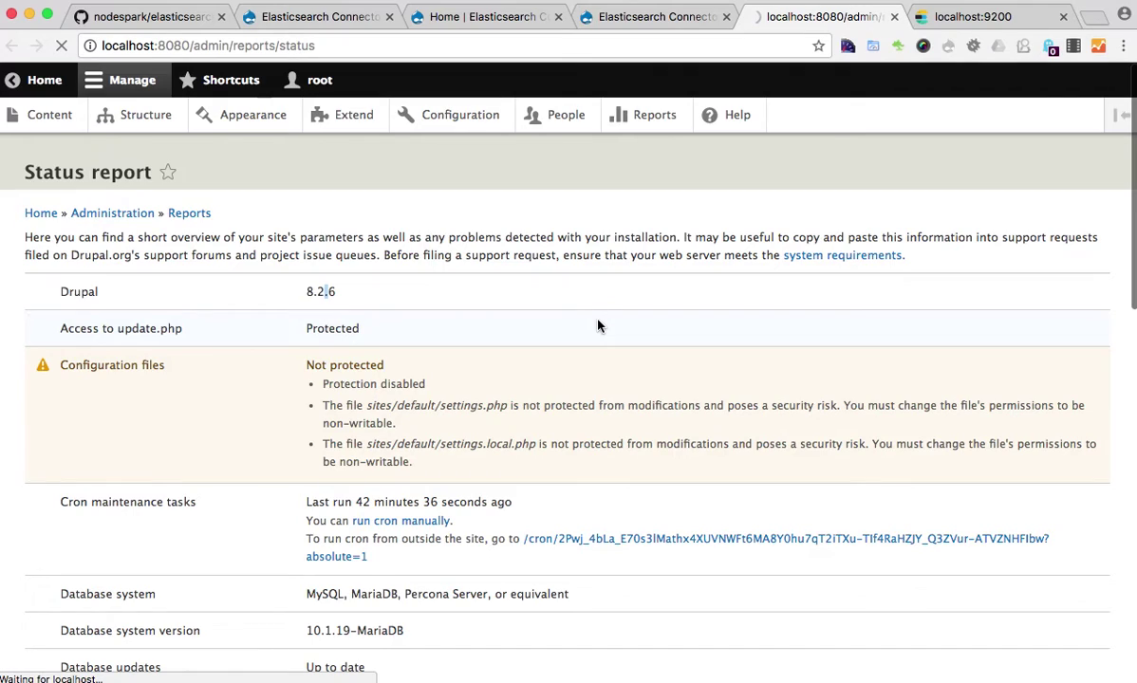
left_click(467, 121, "super")
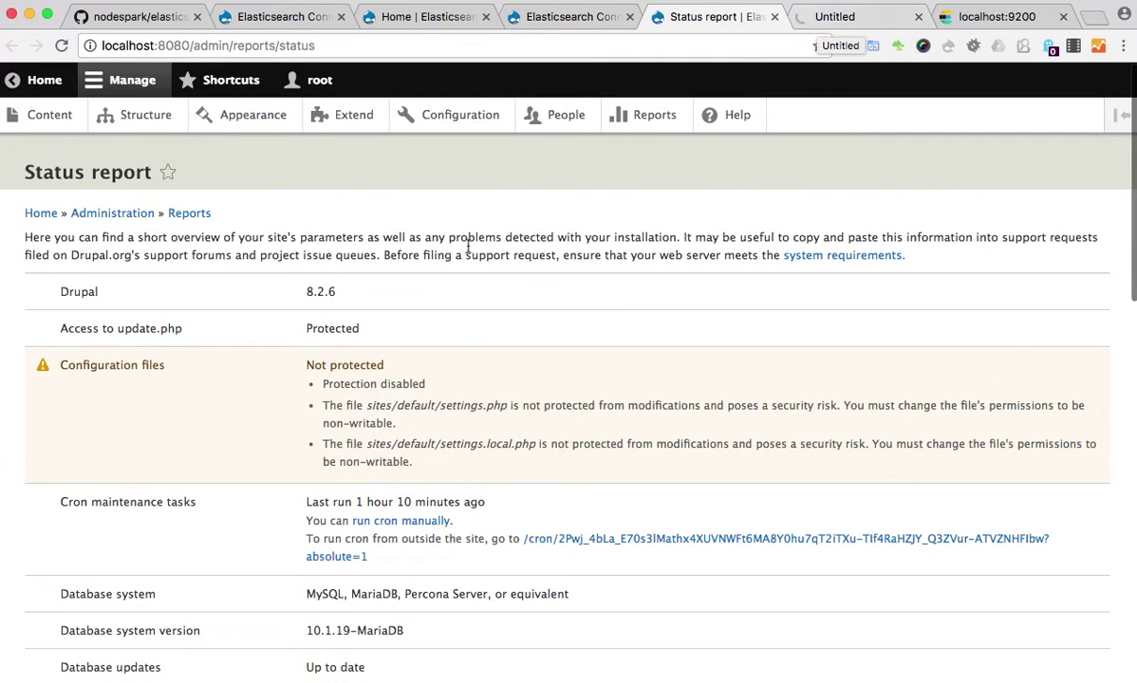
scroll(491, 443, "down", 5)
scroll(491, 443, "down", 3)
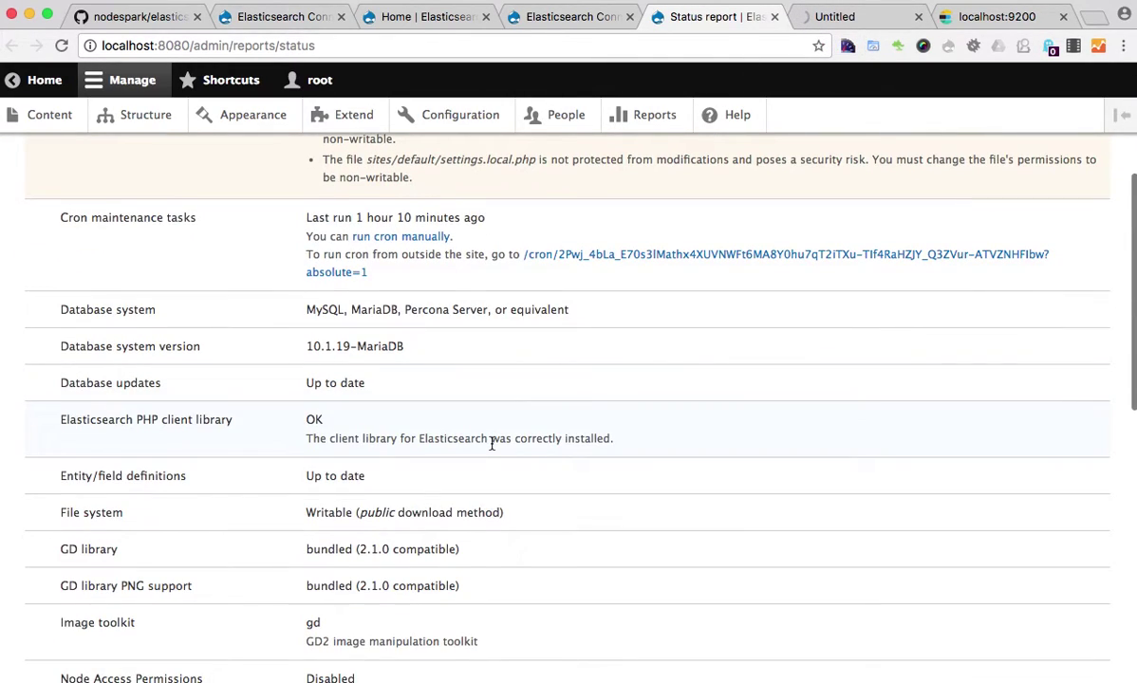
scroll(491, 448, "down", 1)
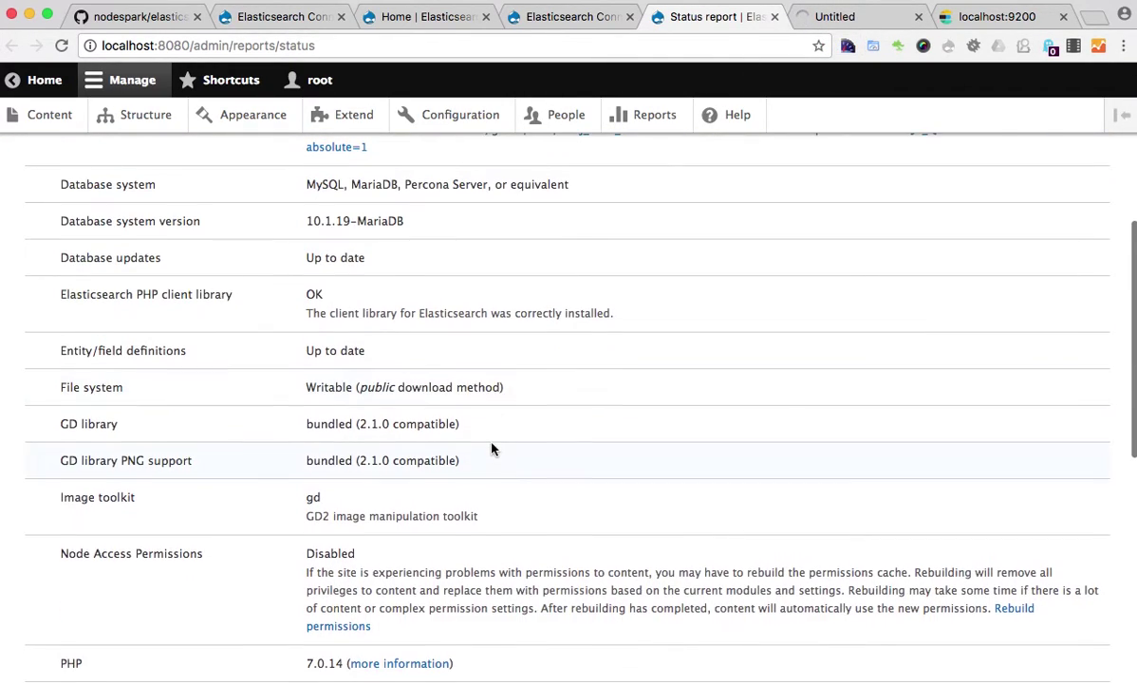
triple_click(157, 295)
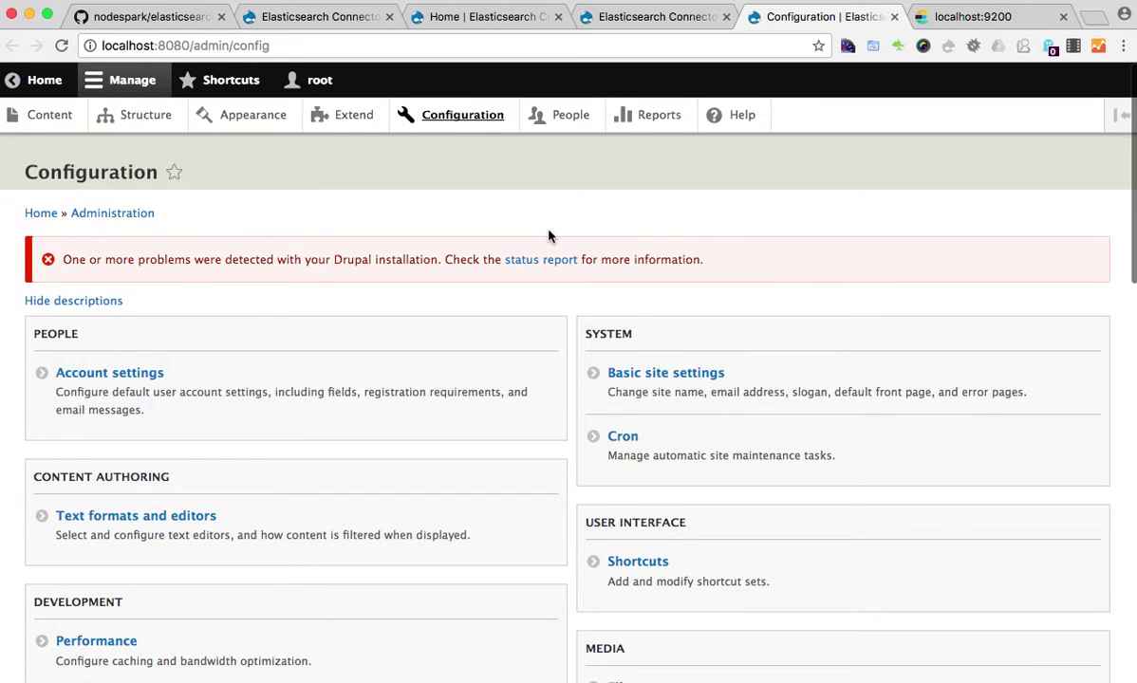
Step: Search the Configuration page for "Search api" and open the Search API settings
key("ctrl+f")
type("Search api")
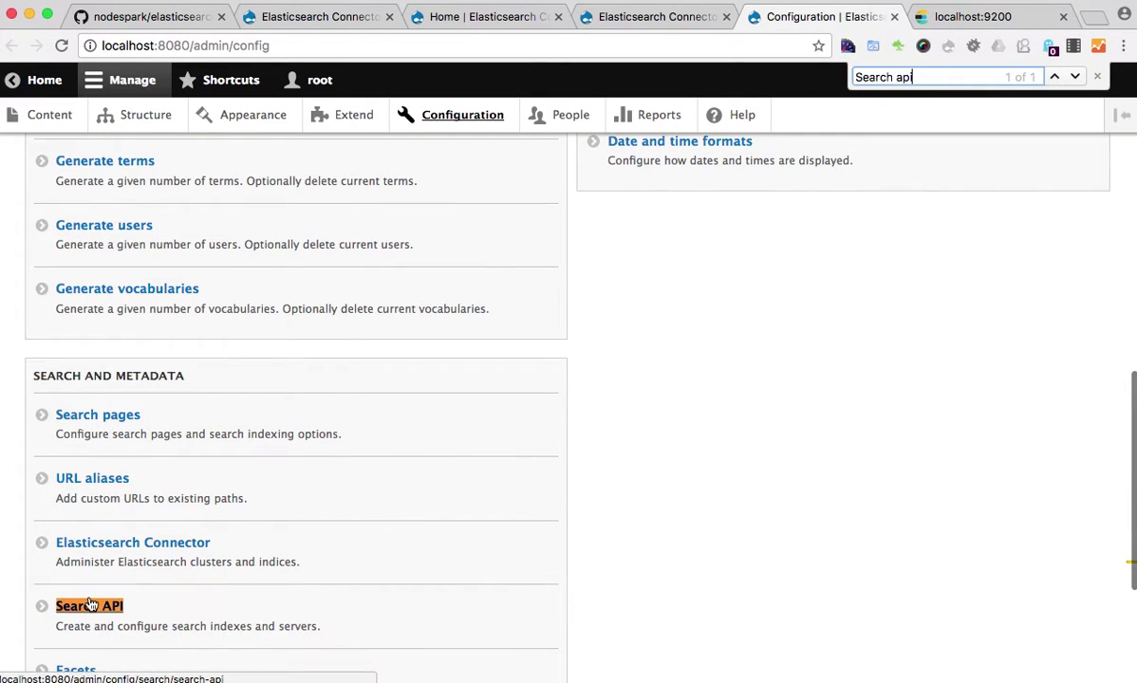
left_click(89, 606)
scroll(453, 437, "up", 1)
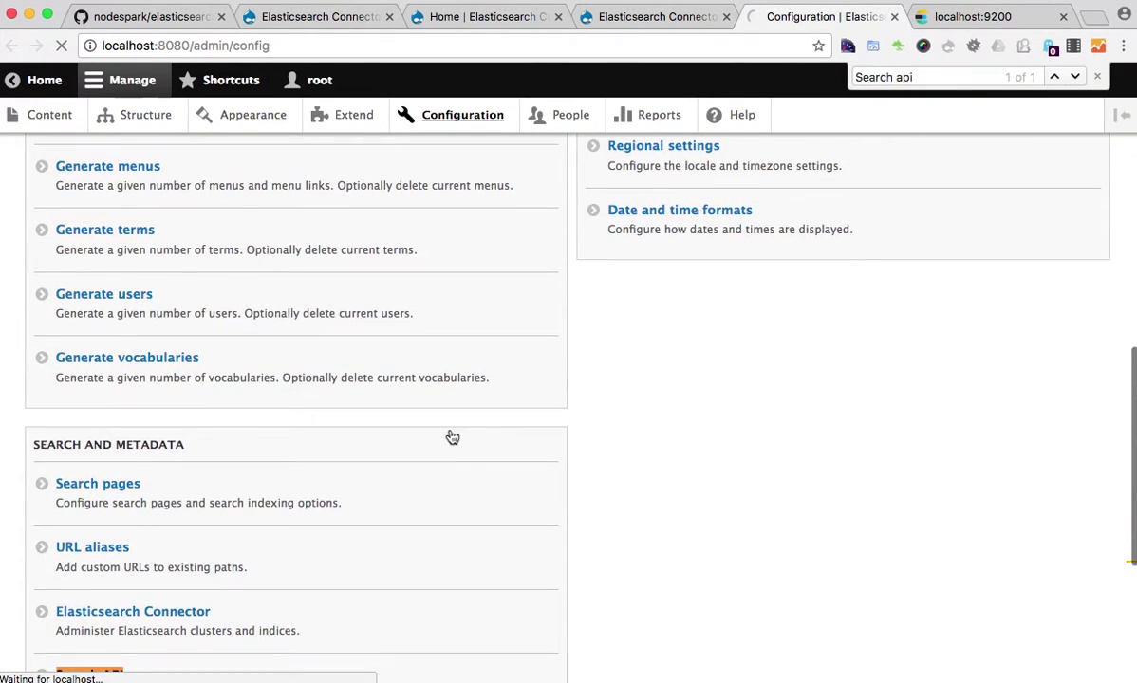
scroll(452, 438, "down", 1)
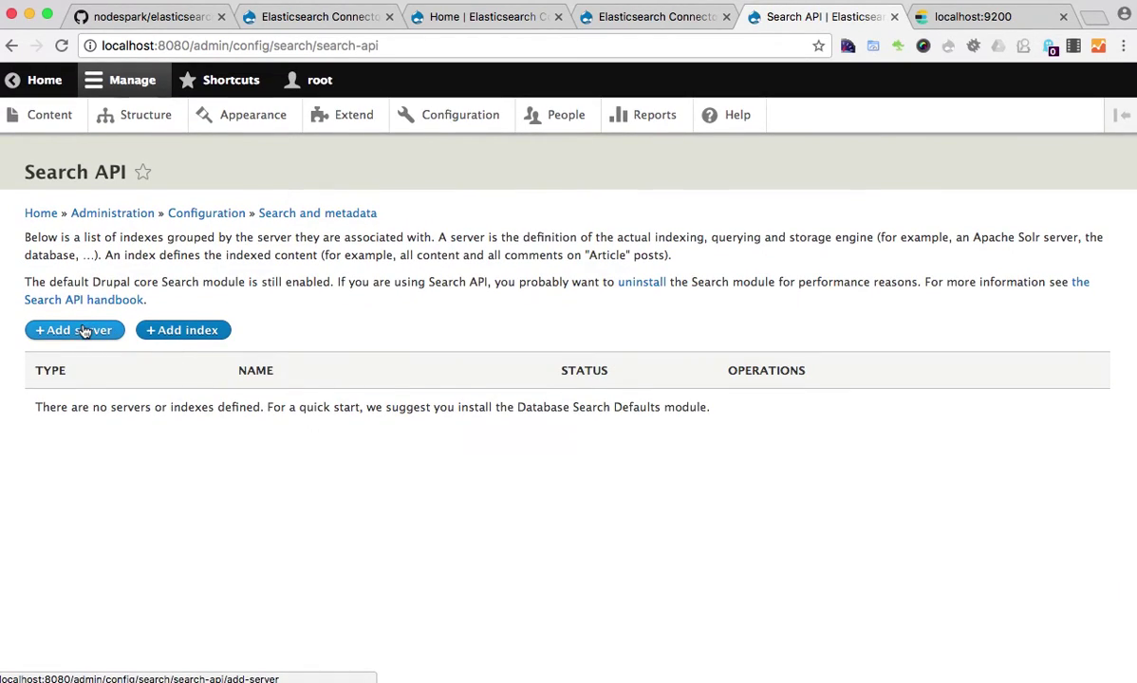
Step: Add a search server named "Elasticsearch Server" with the description "Server", save it, and check its connection
left_click(83, 337)
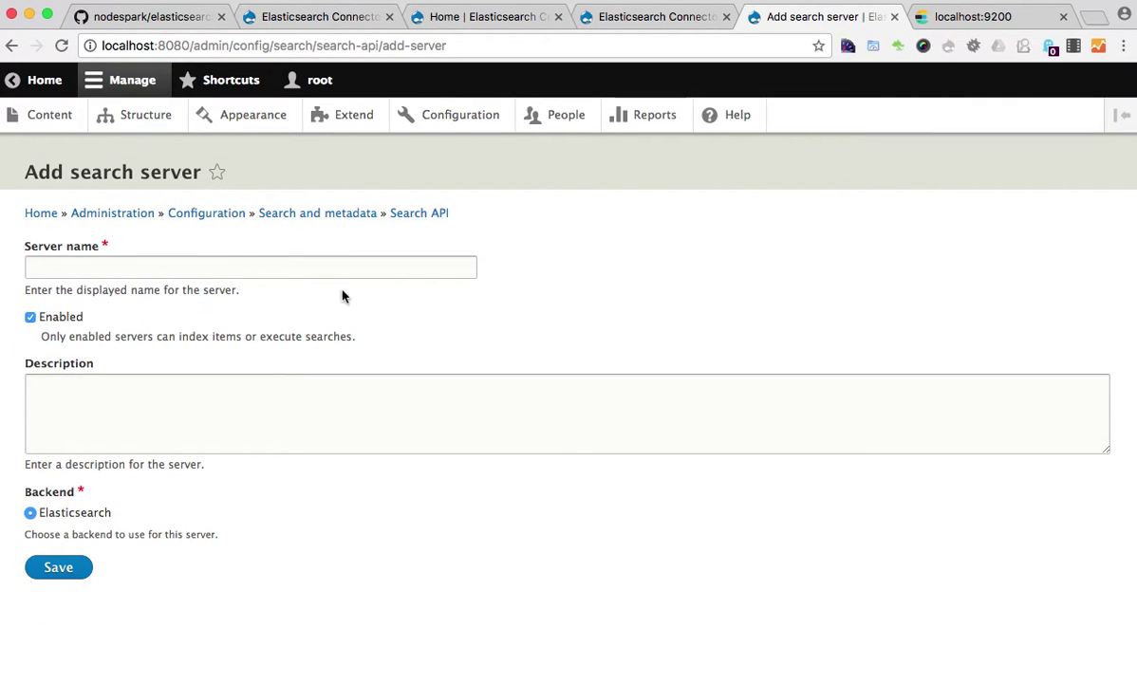
left_click(297, 264)
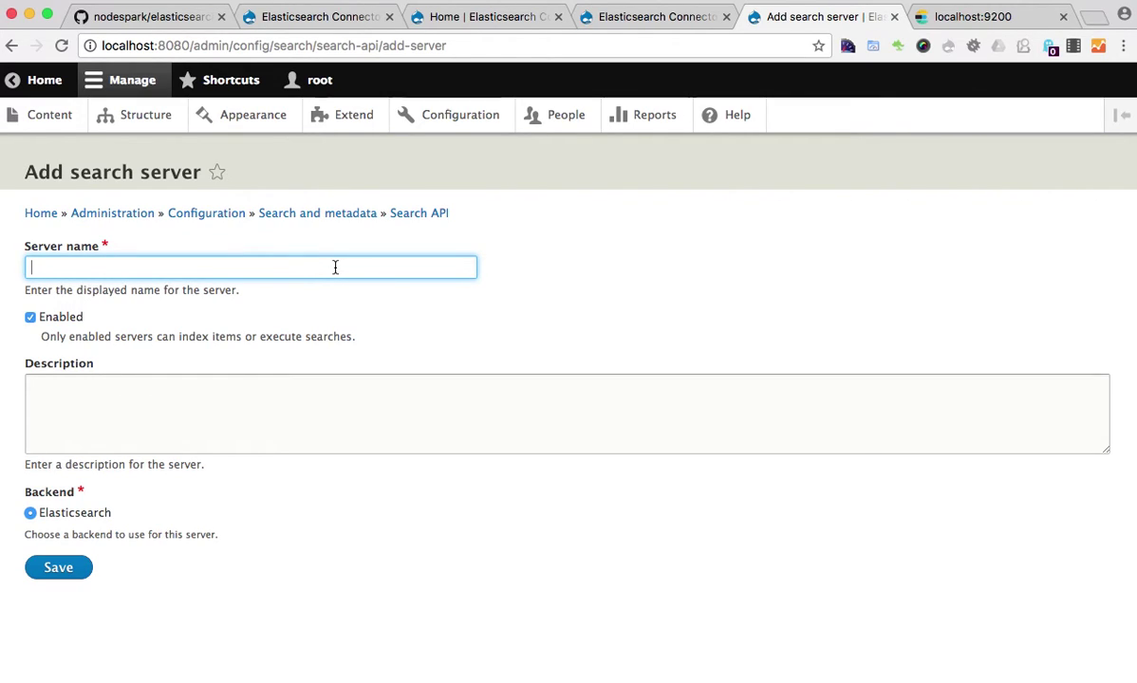
type("El")
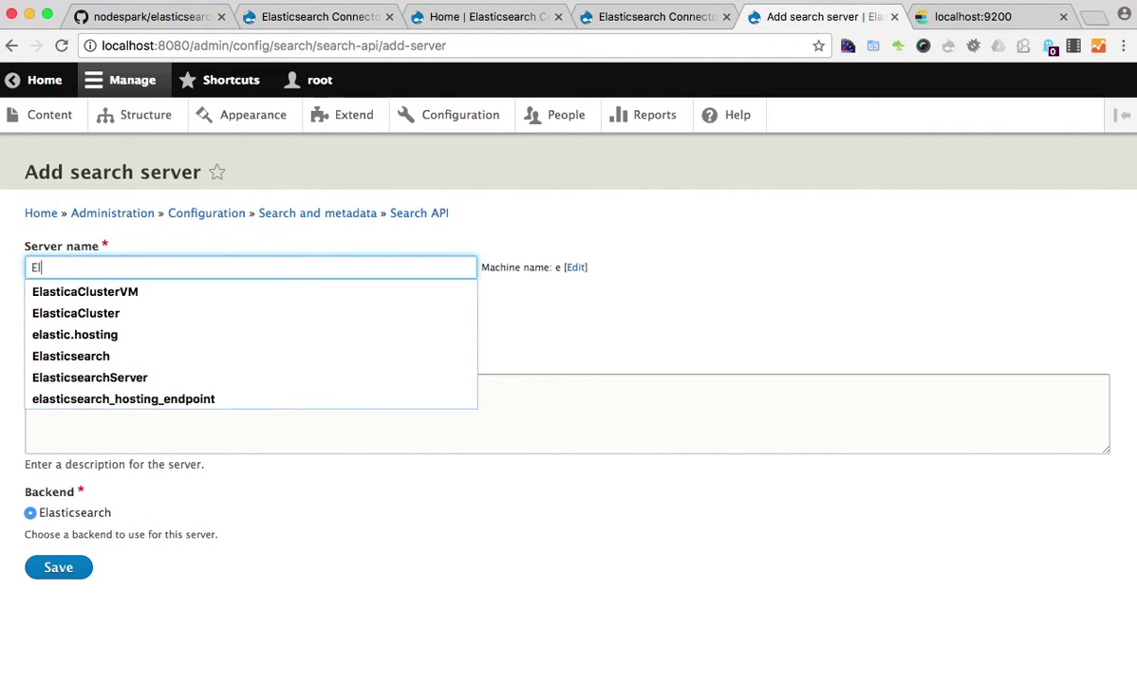
type("asticsearch Server")
left_click(223, 411)
type("Server")
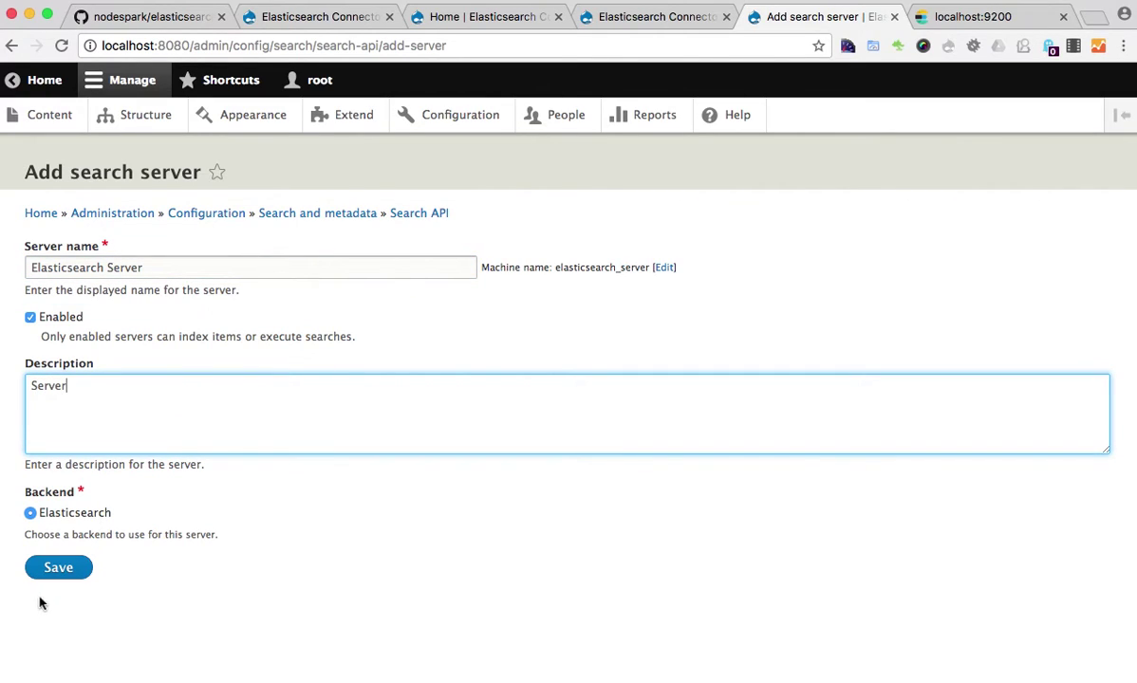
left_click(58, 570)
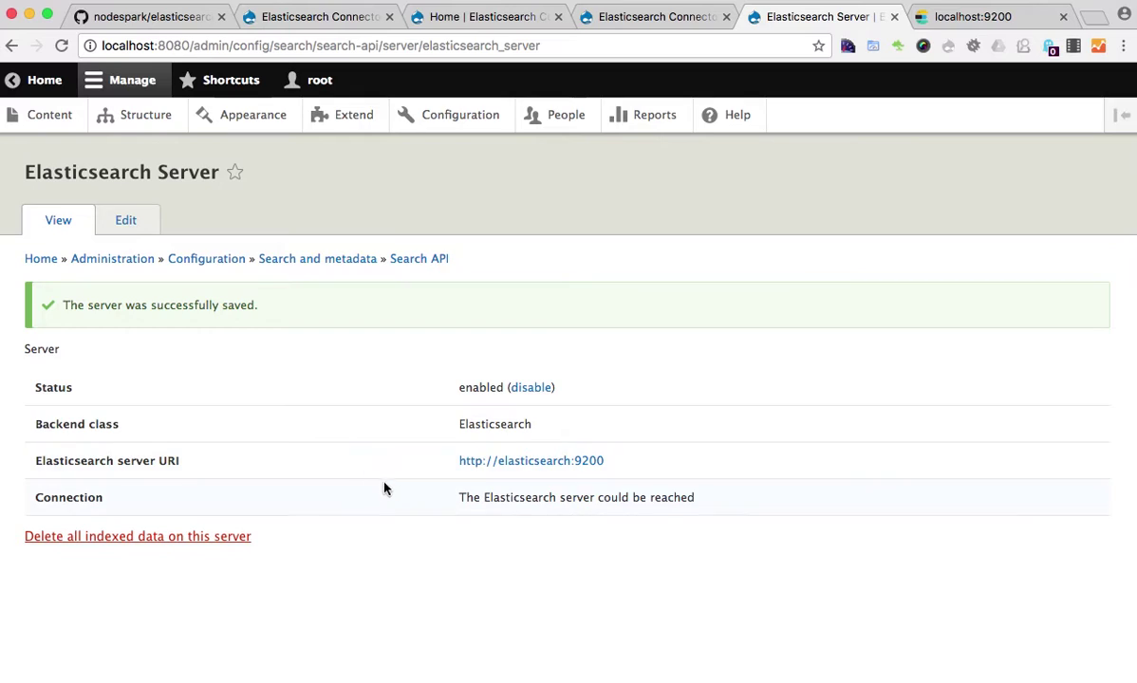
left_click_drag(459, 500, 693, 502)
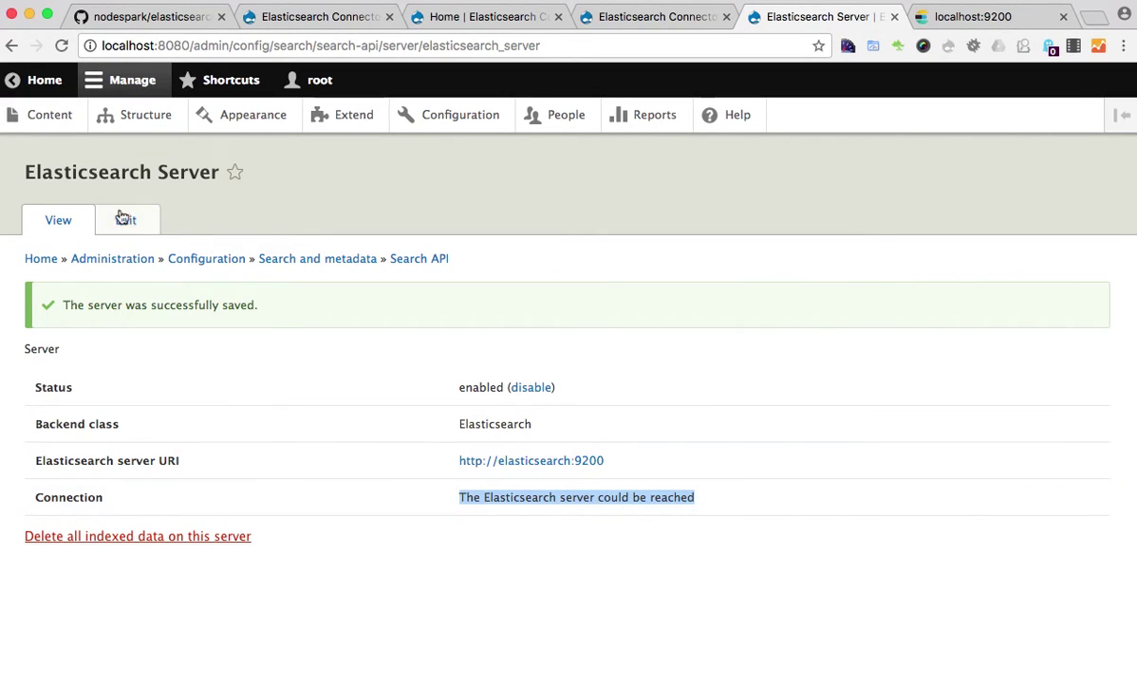
Step: Start a new Search API index named "Content Index" with Content as its data source
left_click(414, 266)
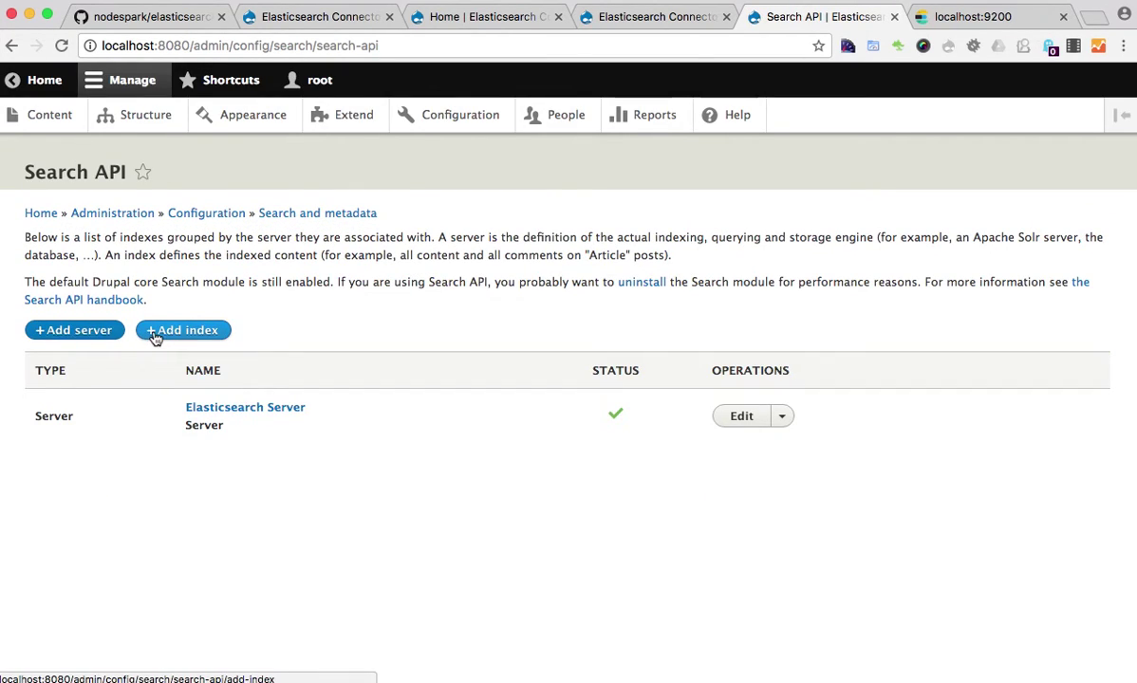
left_click(168, 338)
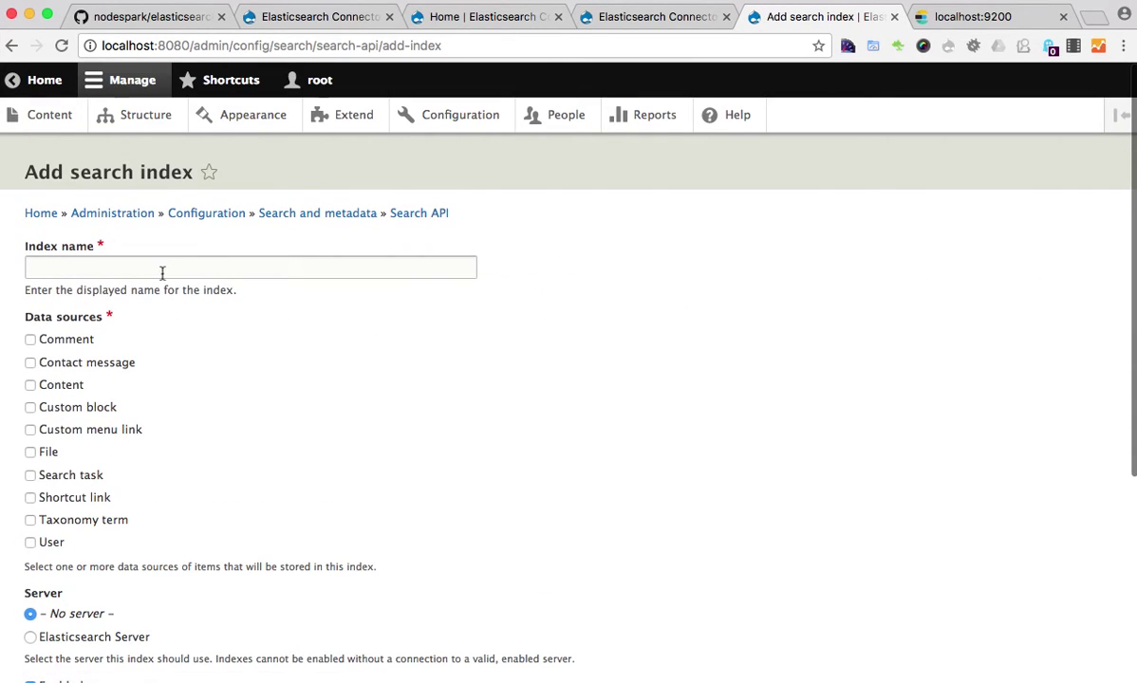
left_click(158, 268)
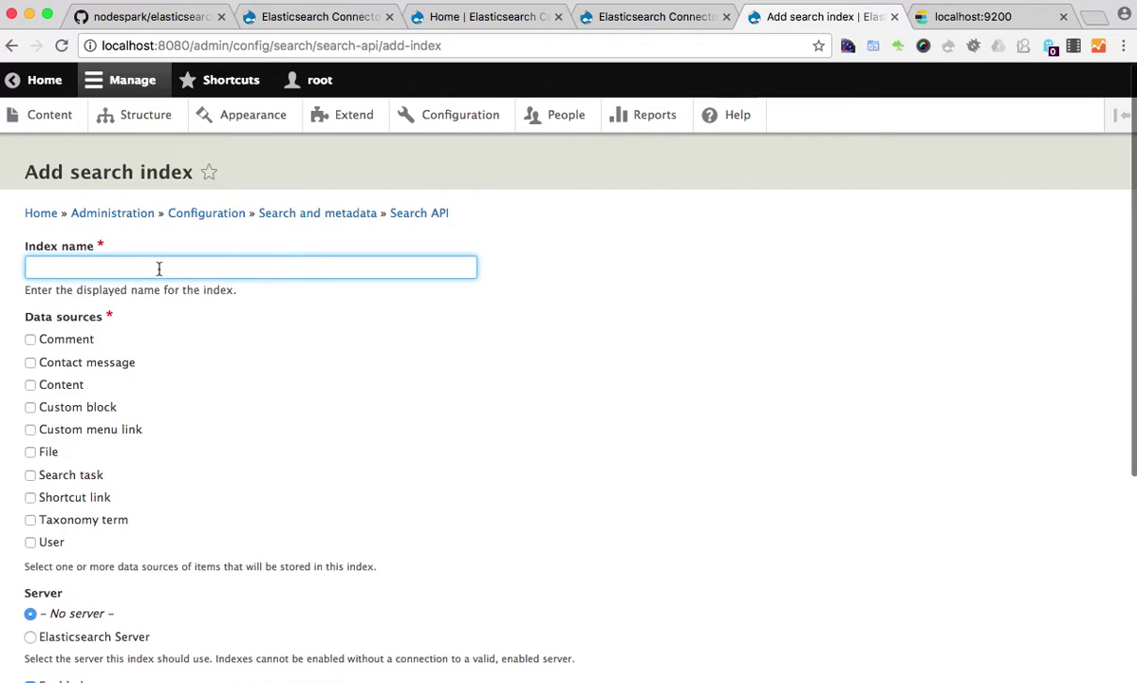
type("Content In")
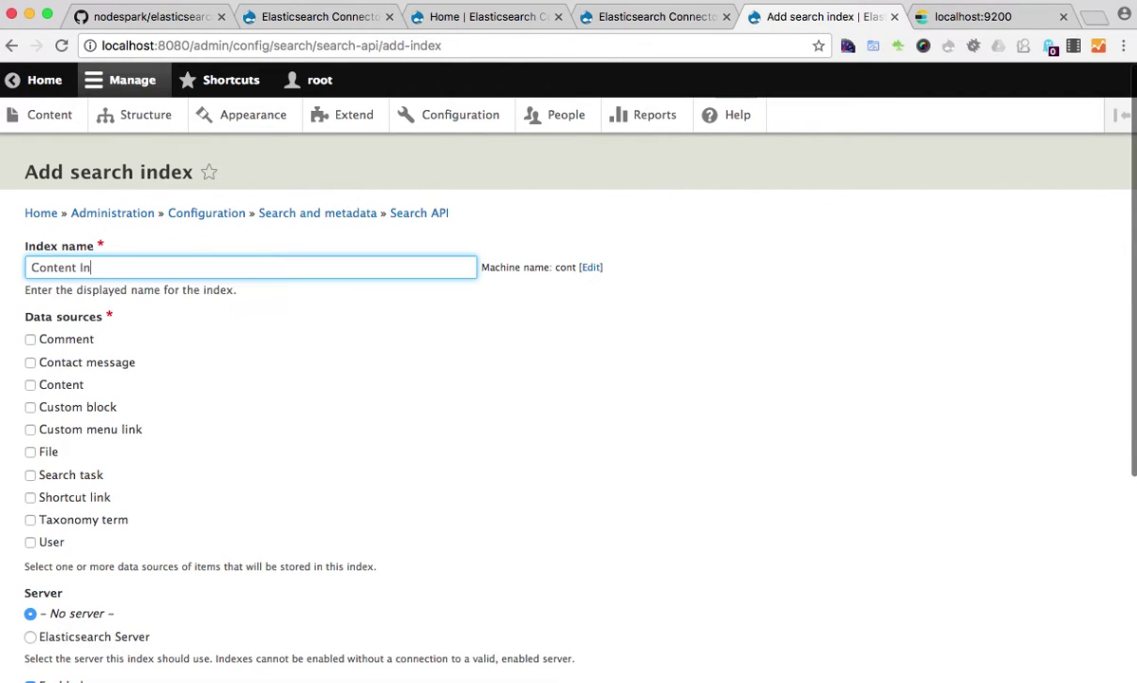
type("dex")
scroll(41, 373, "down", 1)
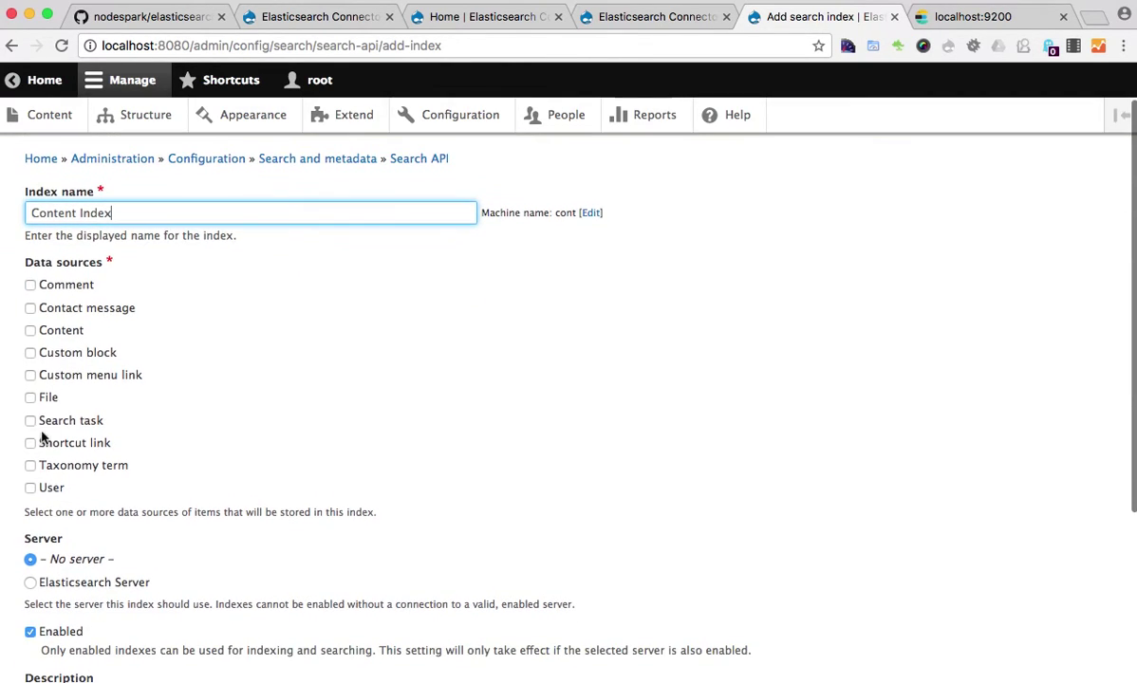
left_click(31, 330)
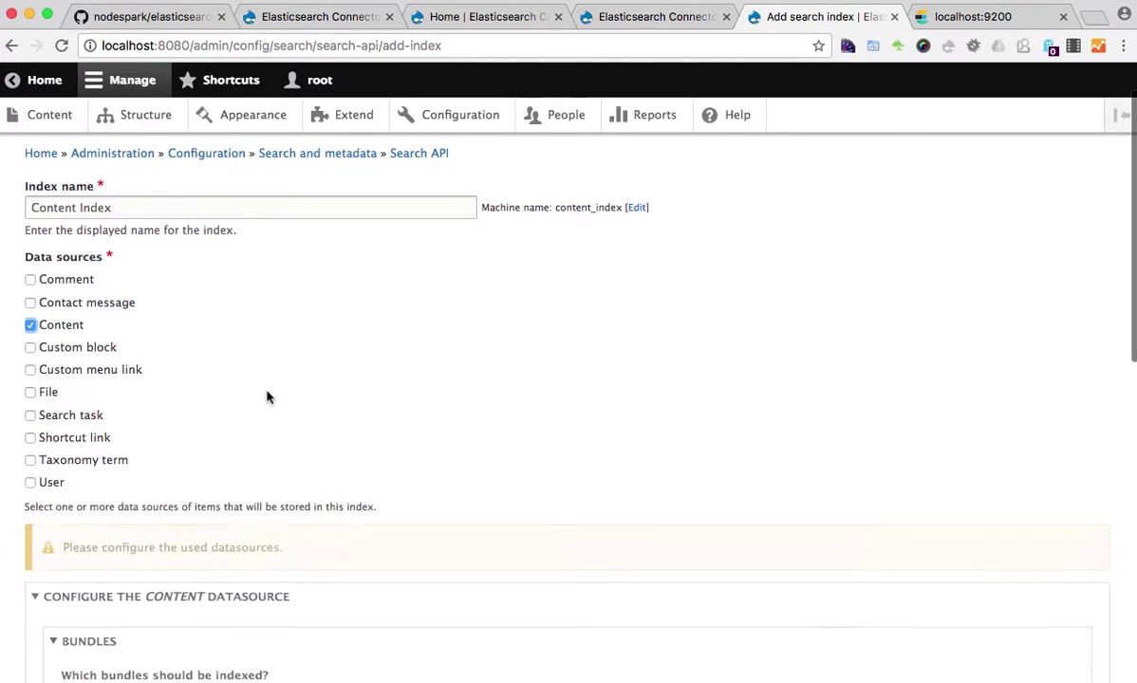
Step: Select the Article bundle in the Content datasource configuration
scroll(266, 397, "down", 2)
scroll(266, 398, "down", 5)
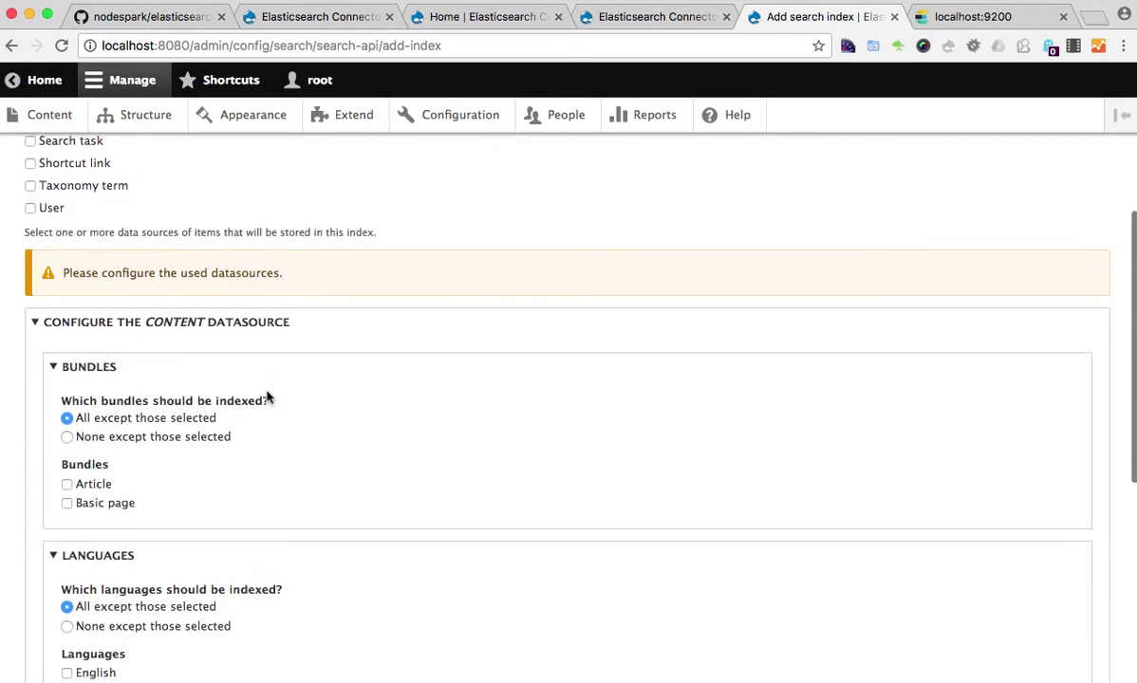
scroll(267, 398, "down", 1)
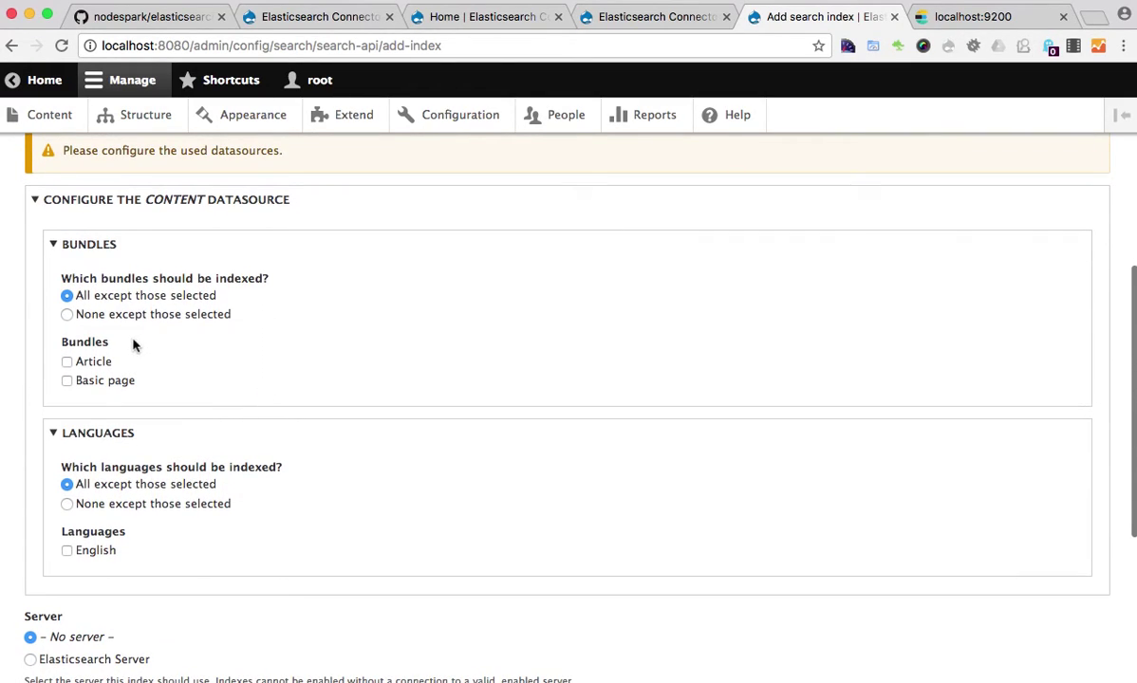
left_click(93, 364)
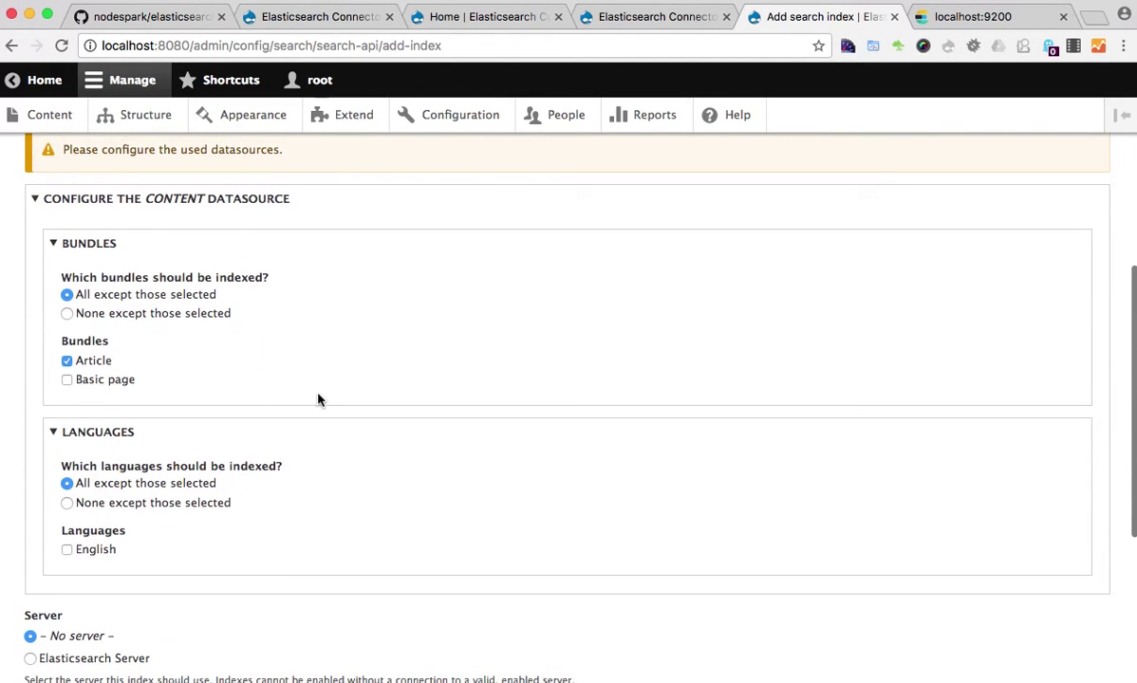
Step: Assign the index to Elasticsearch Server and save it
scroll(317, 398, "down", 4)
scroll(317, 398, "down", 3)
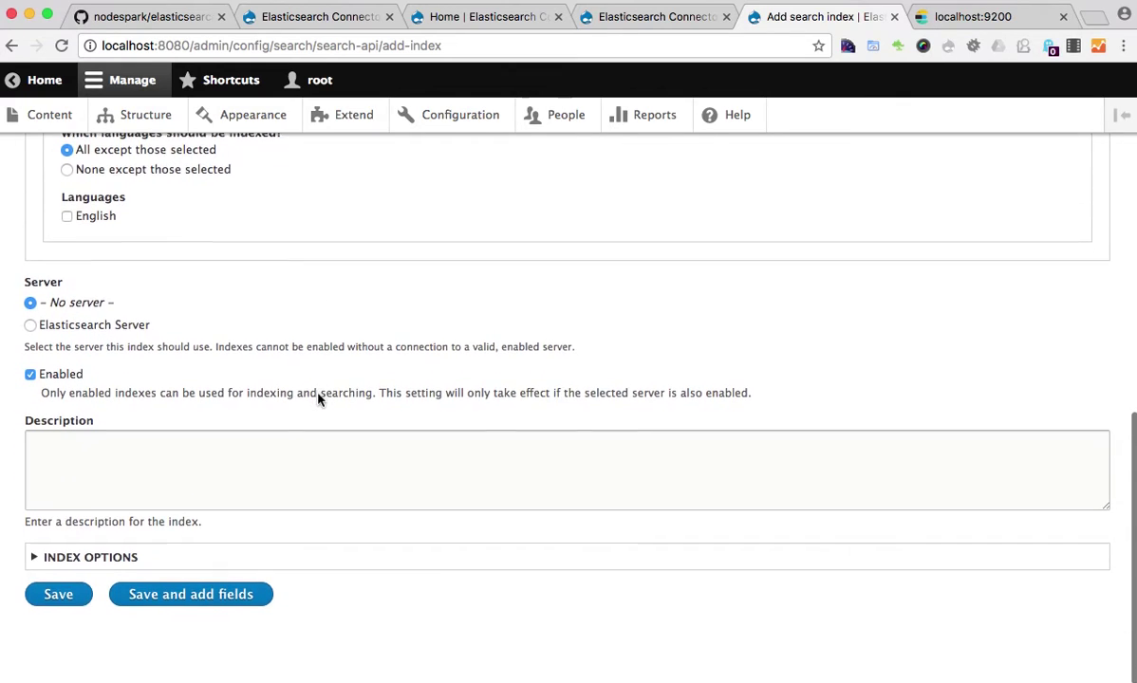
left_click(130, 325)
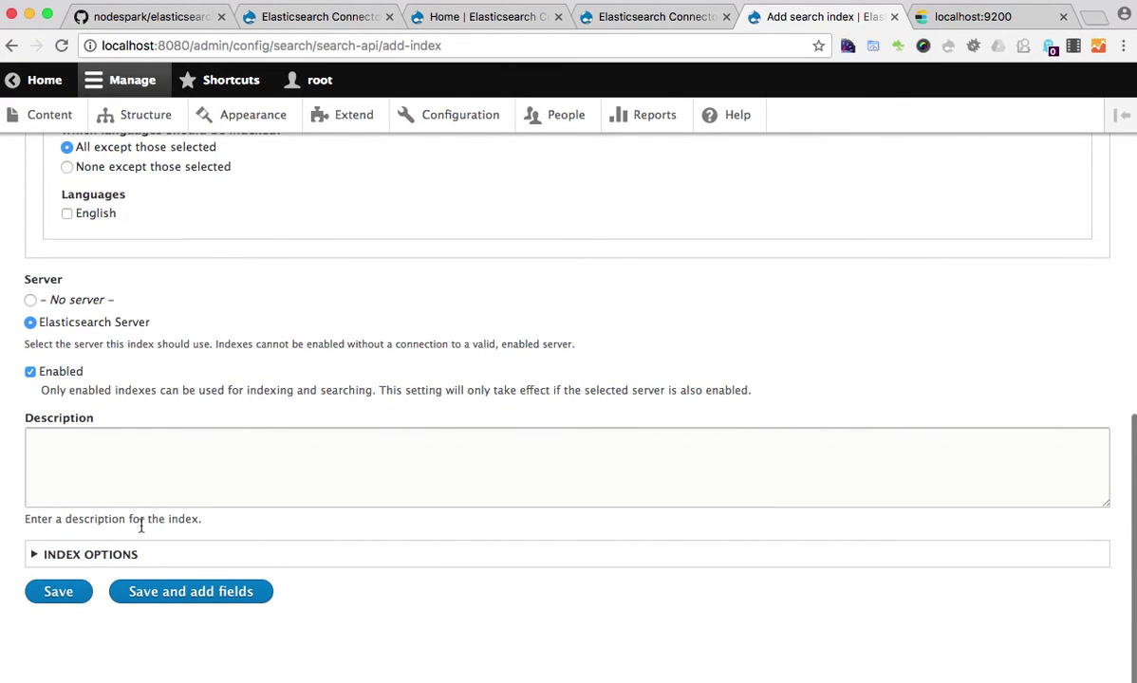
left_click(63, 593)
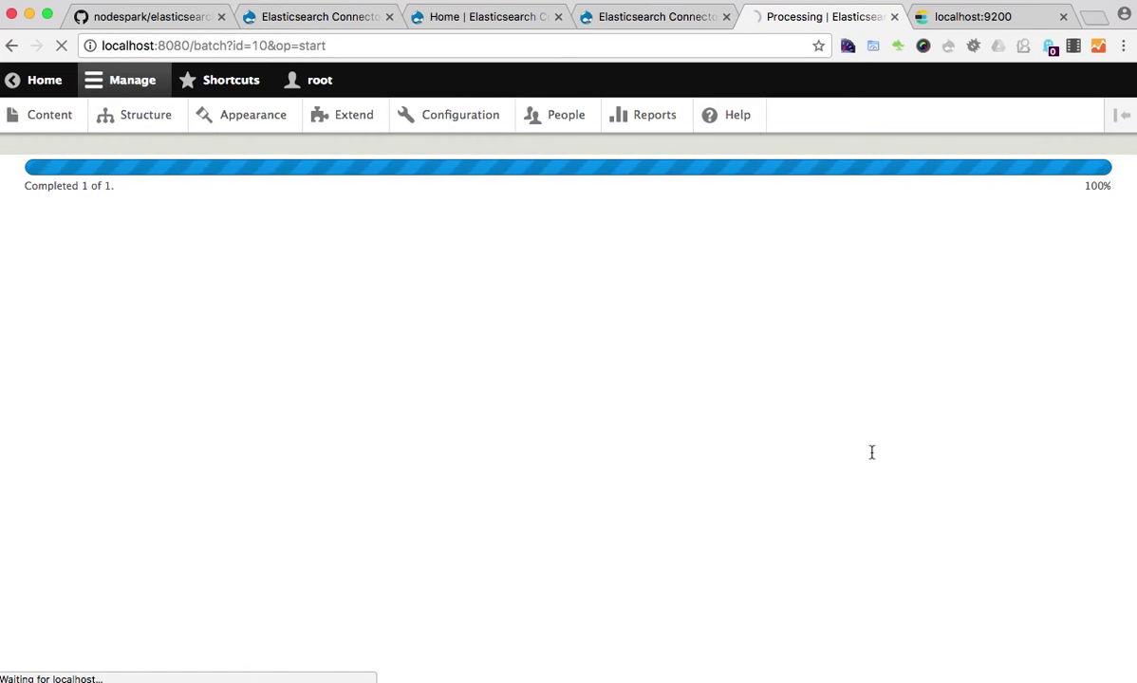
Step: Examine the index status and server details on the Content Index overview page
scroll(871, 453, "down", 4)
scroll(871, 453, "down", 2)
scroll(871, 453, "up", 4)
scroll(871, 452, "up", 2)
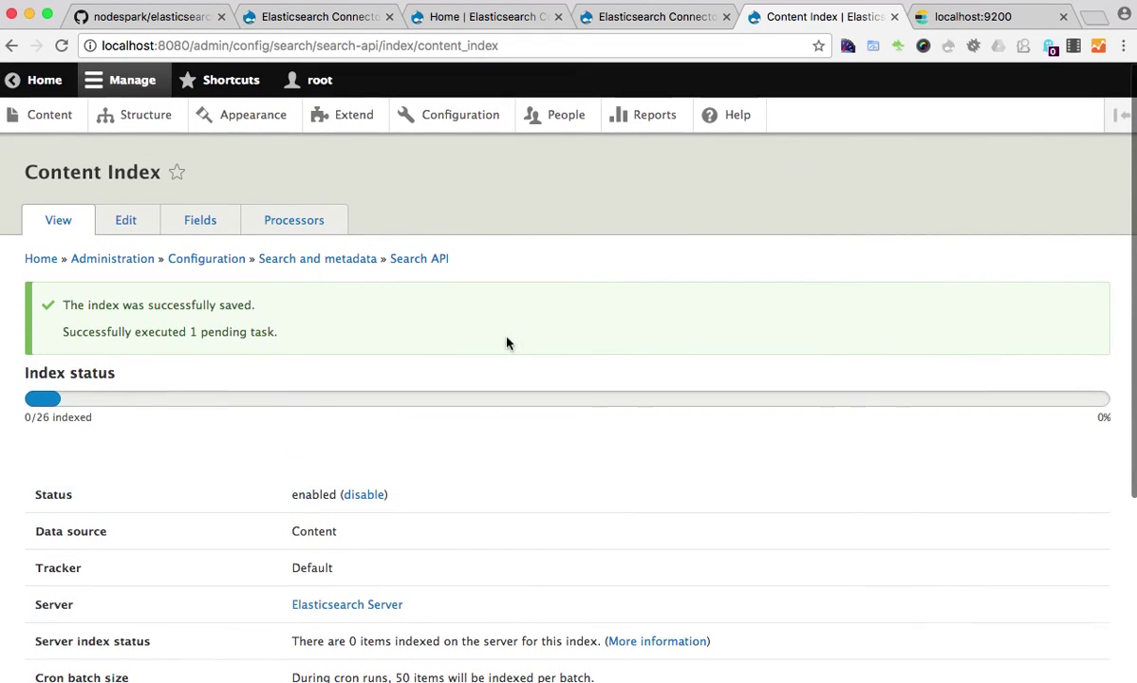
scroll(507, 344, "down", 1)
scroll(506, 344, "down", 5)
scroll(507, 342, "up", 5)
Step: View the Elasticsearch Connector project page on drupal.org, then switch away from Chrome
left_click(297, 18)
key("super+Tab")
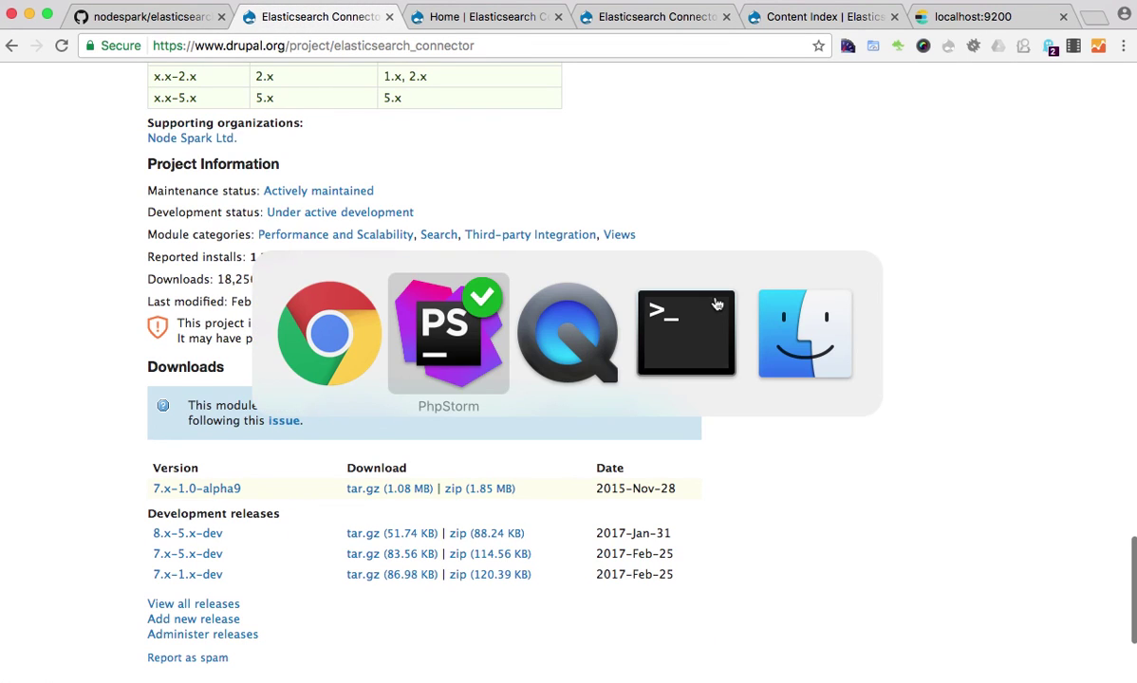
key("super+Tab")
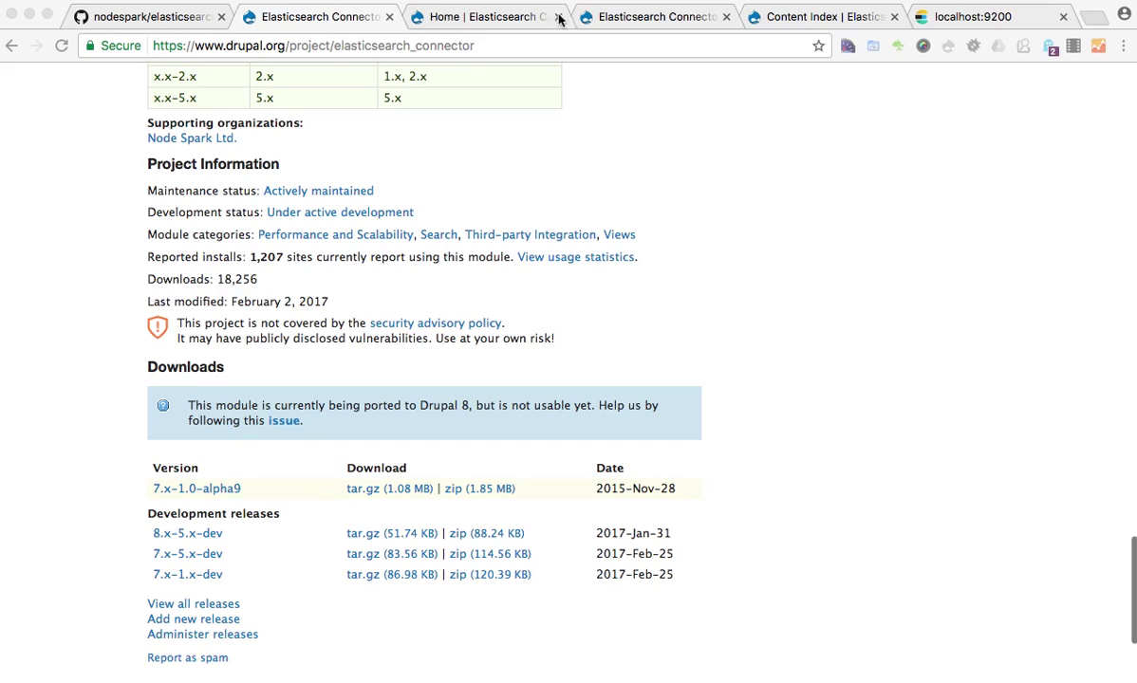